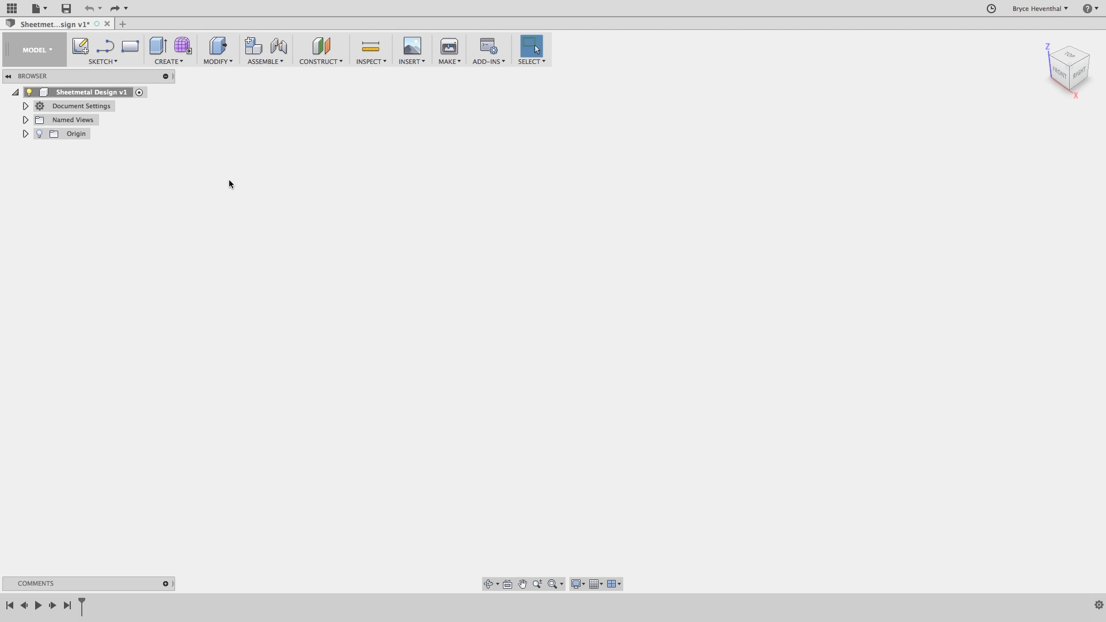
# Switch to the Sheet Metal workspace and begin a new sketch
pyautogui.click(38, 50)
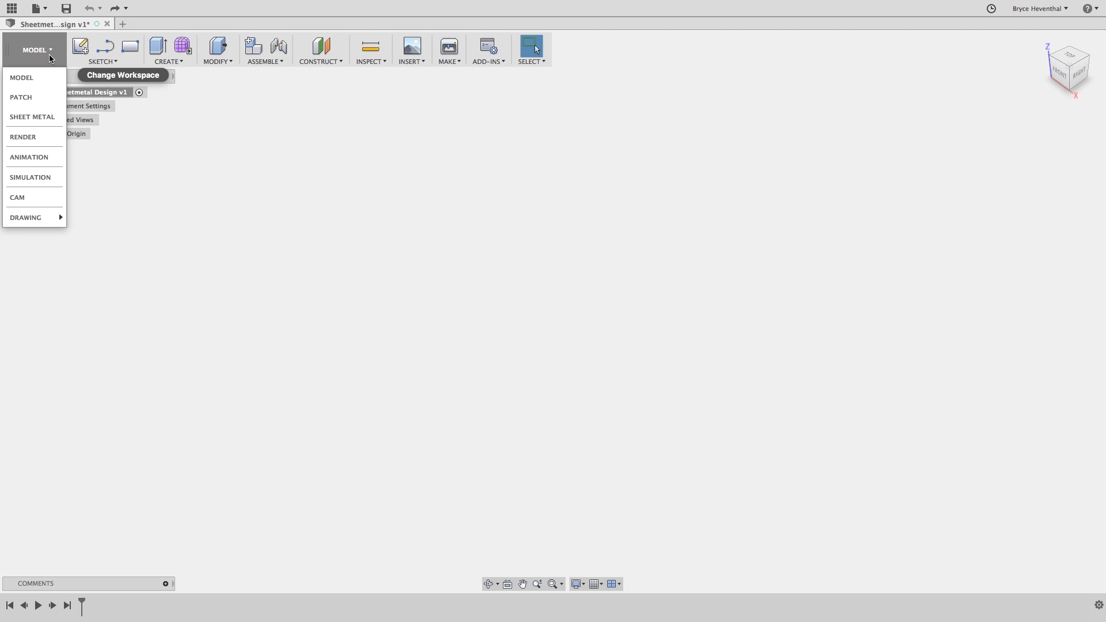
pyautogui.click(39, 113)
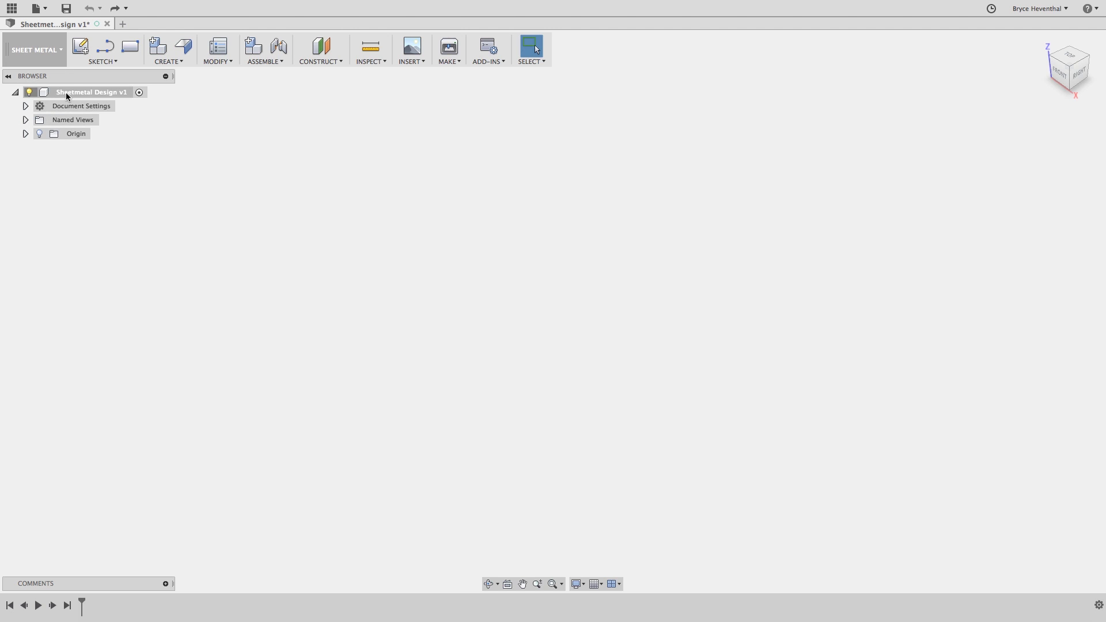
pyautogui.click(81, 52)
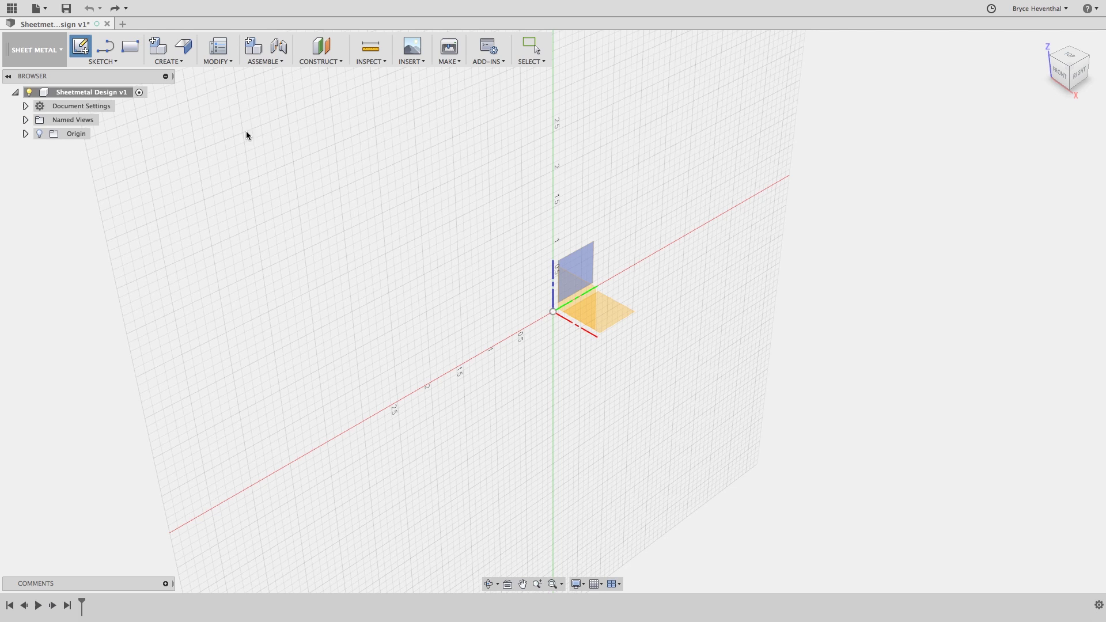
# Create a new sheet metal component named Base with the Aluminum (in) rule
pyautogui.click(257, 53)
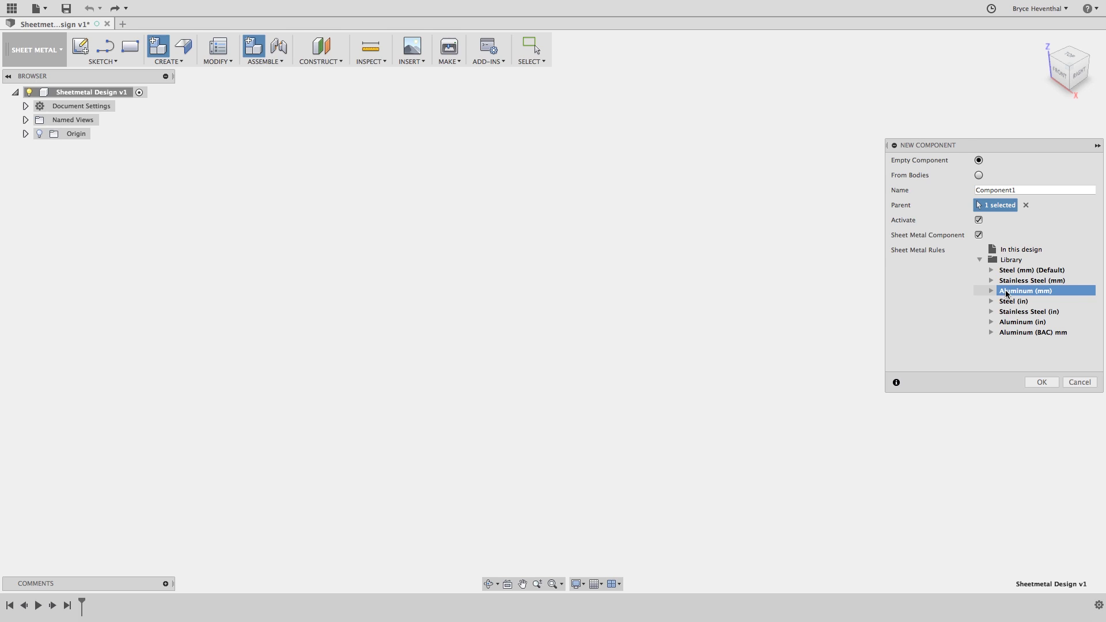
pyautogui.click(1007, 323)
pyautogui.click(1021, 191)
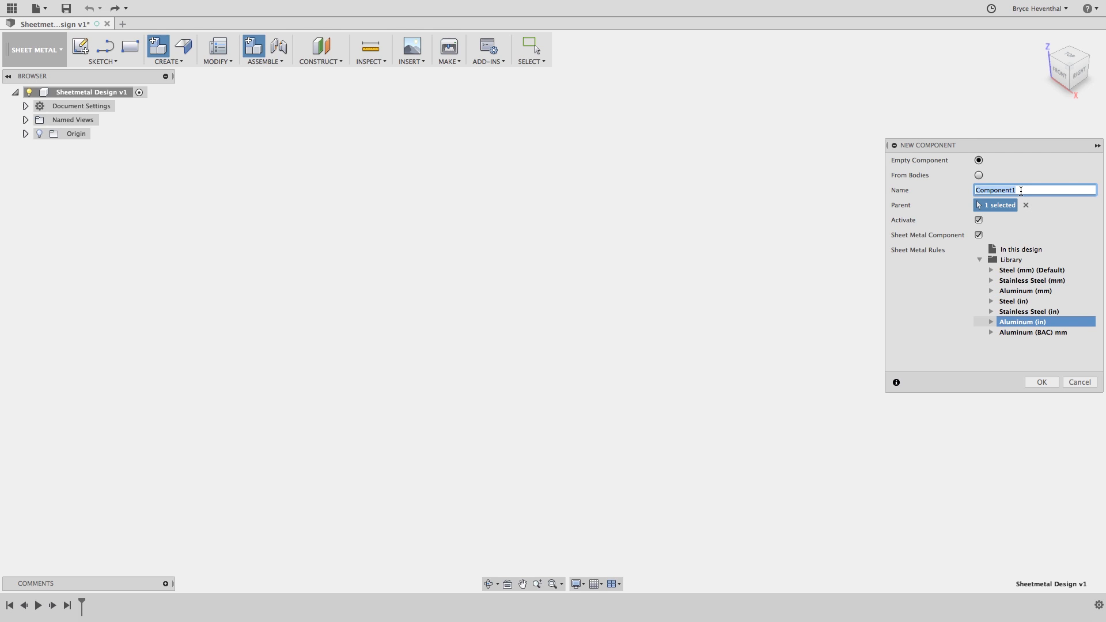
pyautogui.write('Base')
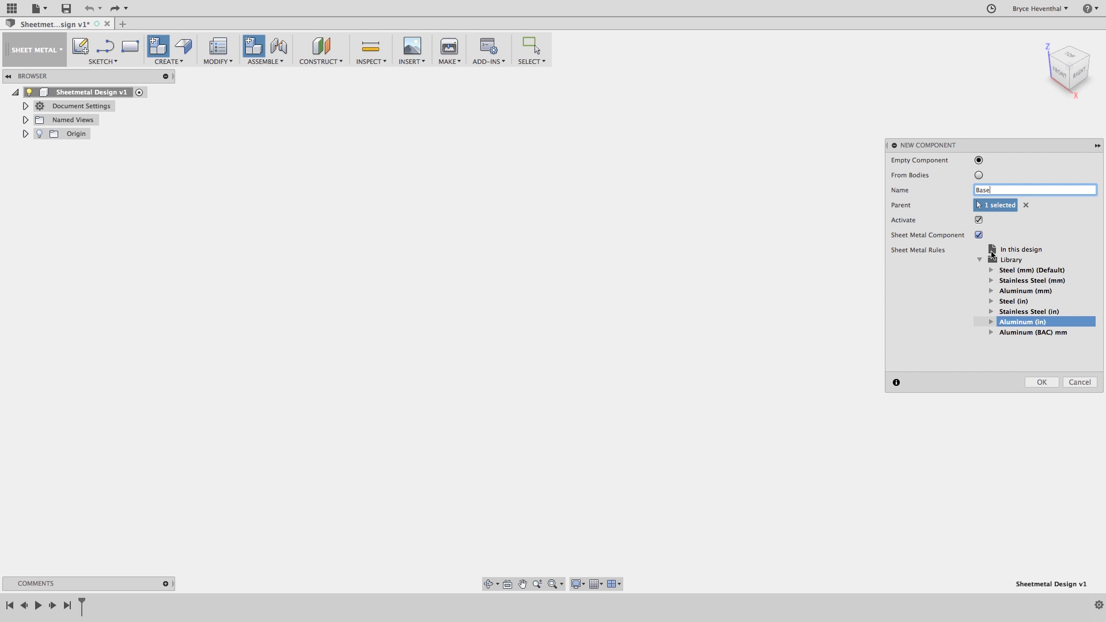
pyautogui.click(1041, 381)
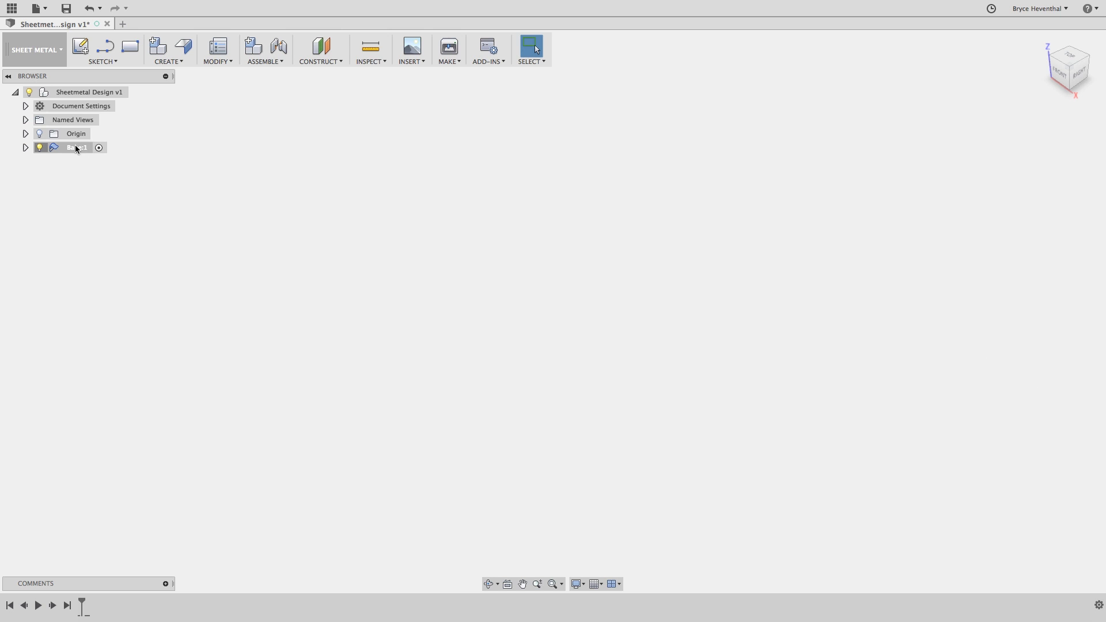
# In Base:1, draw a horizontal line from the origin joined to an angled line on the front plane
pyautogui.click(26, 147)
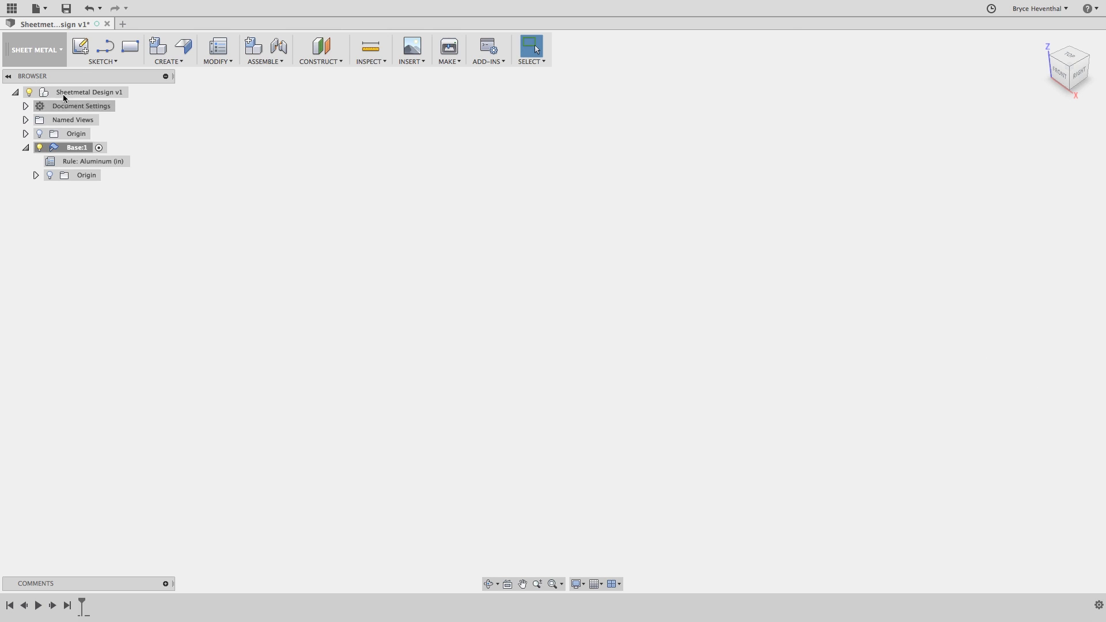
pyautogui.click(105, 46)
pyautogui.click(575, 307)
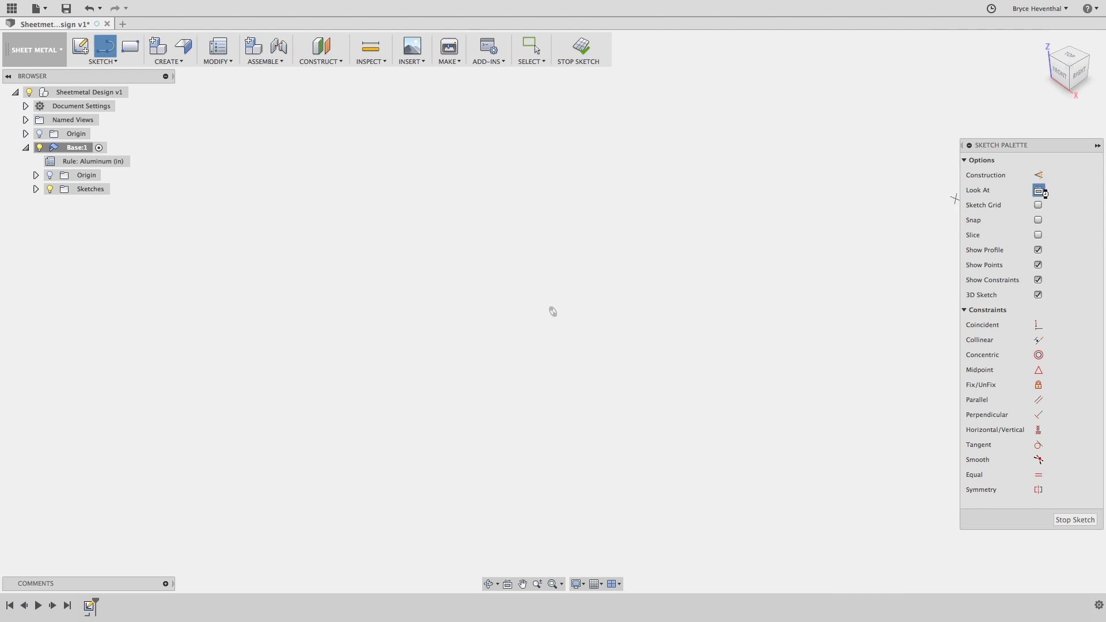
pyautogui.click(552, 312)
pyautogui.click(396, 311)
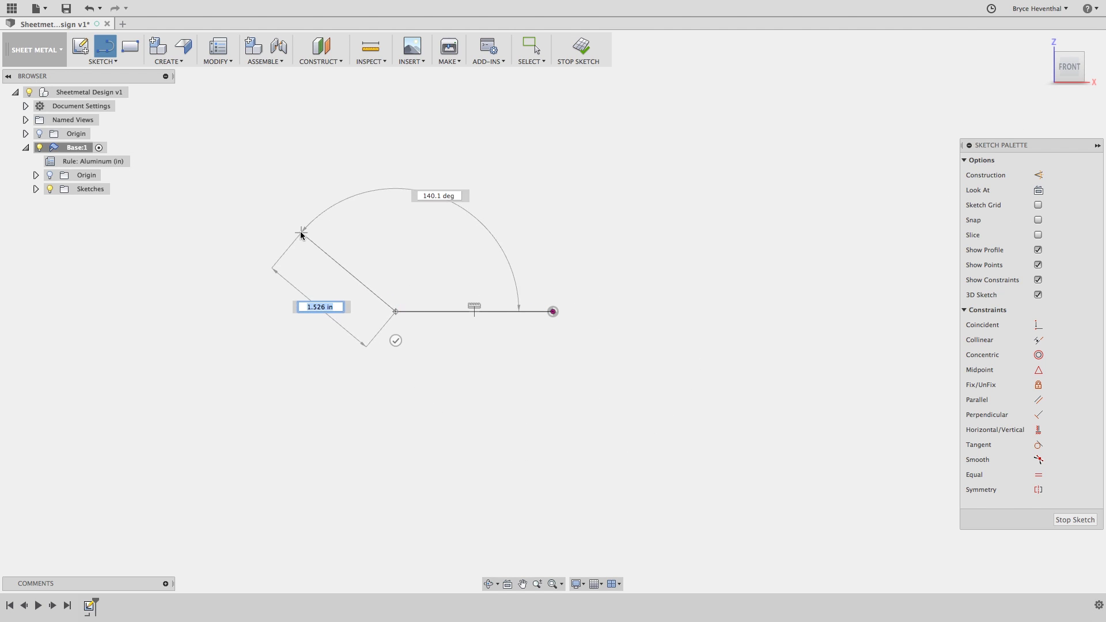
pyautogui.click(301, 234)
pyautogui.press('Escape')
# Dimension the lines: horizontal length 2, angled length 1.25, and 125° between them
pyautogui.click(444, 316)
pyautogui.click(451, 365)
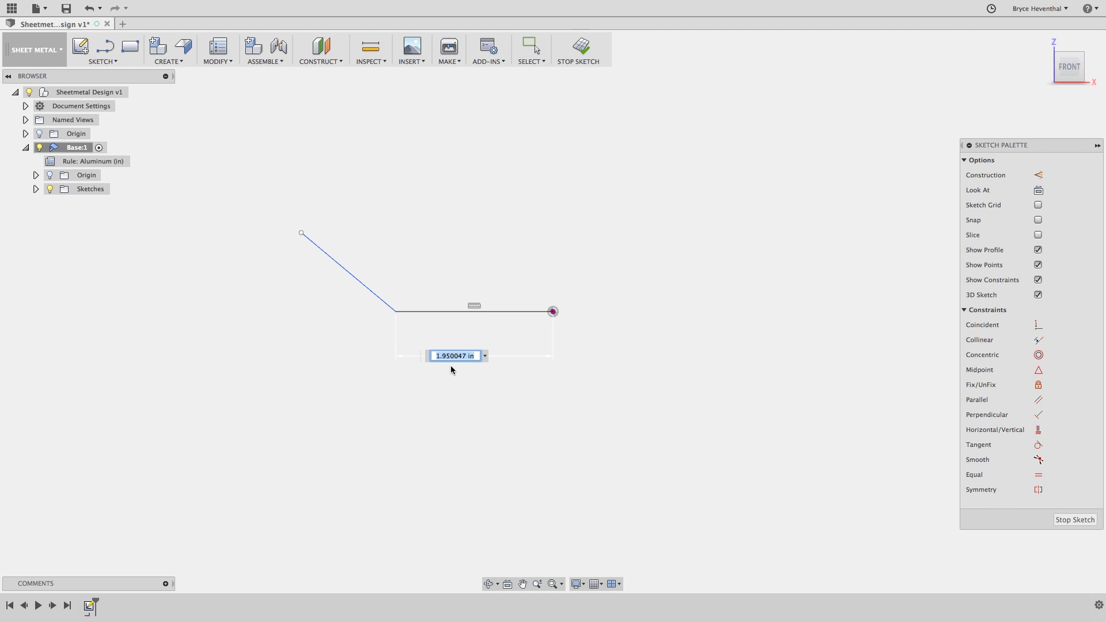
pyautogui.write('2')
pyautogui.press('Return')
pyautogui.click(381, 302)
pyautogui.click(317, 309)
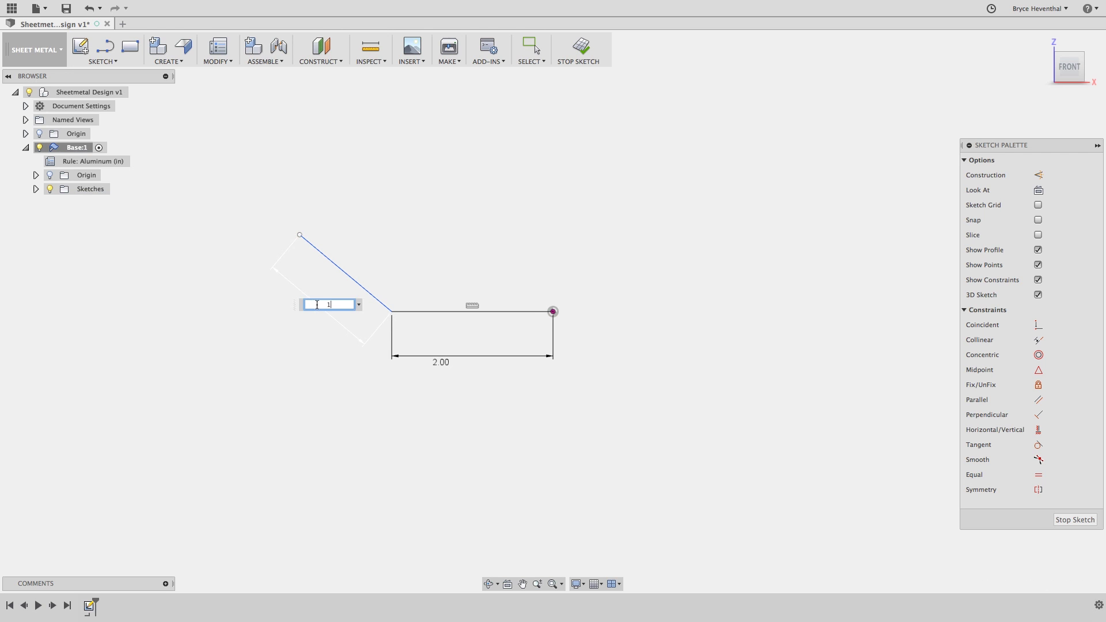
pyautogui.write('1.25')
pyautogui.press('Return')
pyautogui.click(421, 312)
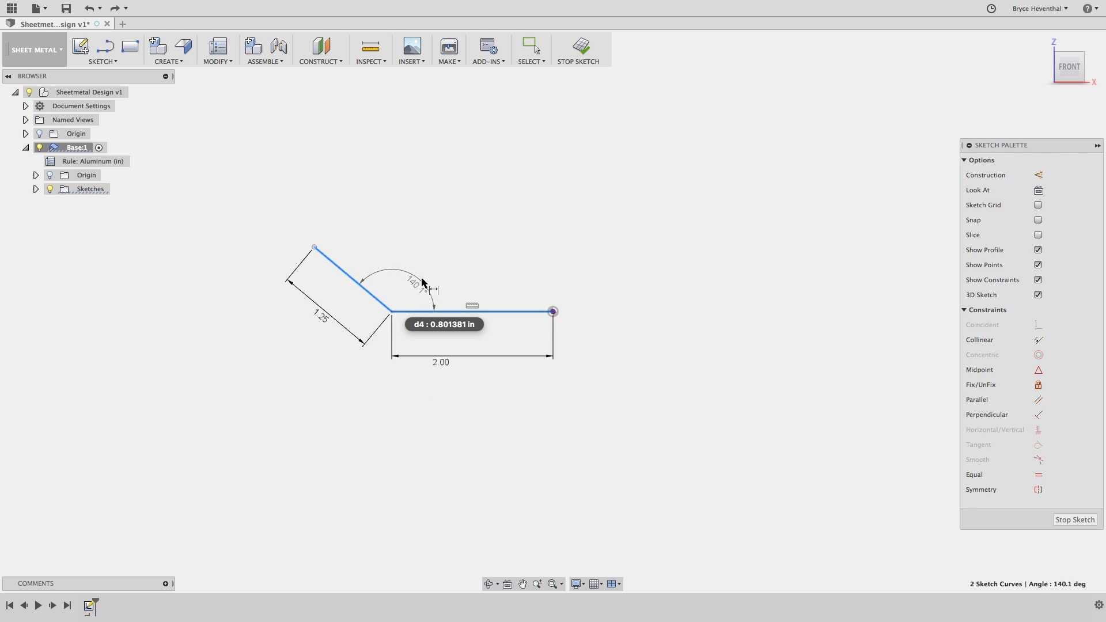
pyautogui.click(425, 285)
pyautogui.write('125')
pyautogui.press('Return')
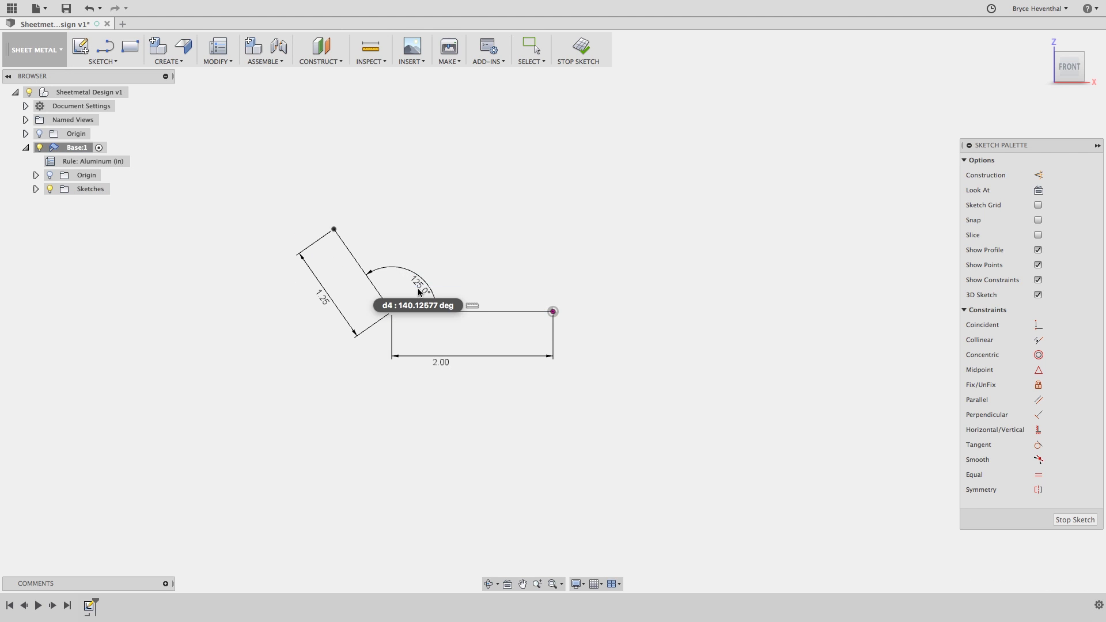
# Make a 1 in wide flange from the two sketched lines
pyautogui.click(184, 47)
pyautogui.click(347, 244)
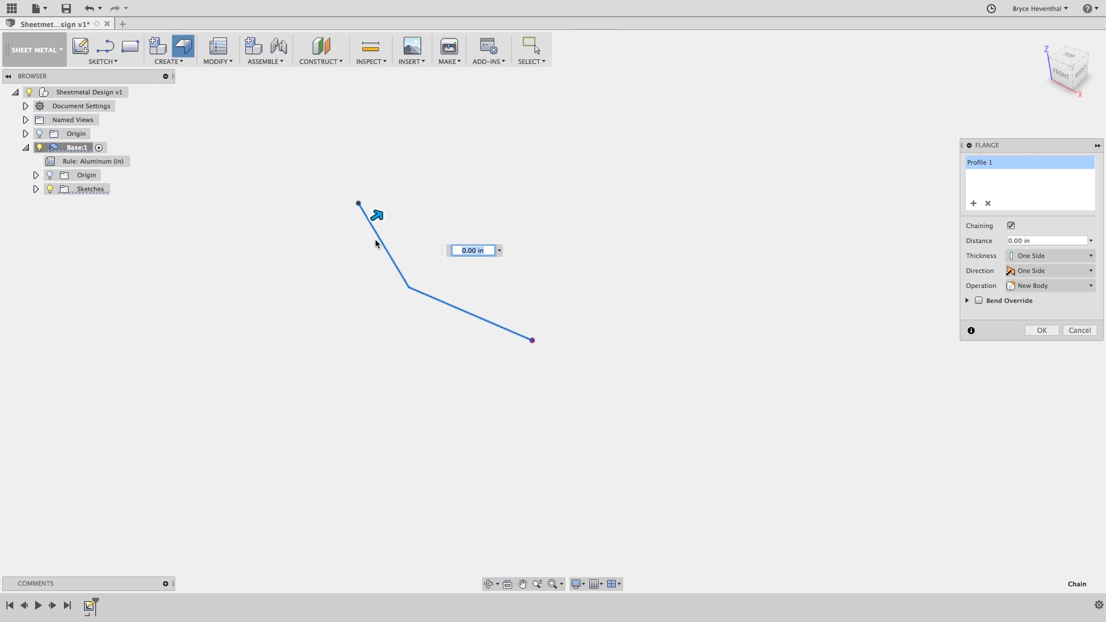
pyautogui.moveTo(377, 216); pyautogui.dragTo(445, 180)
pyautogui.write('1.5')
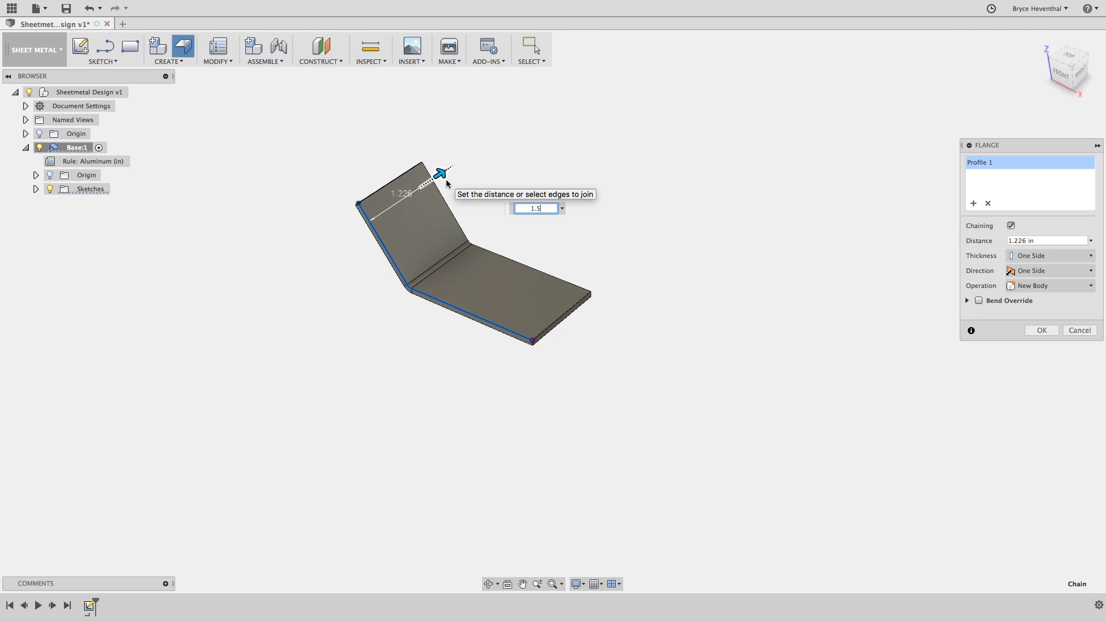
pyautogui.press('Return')
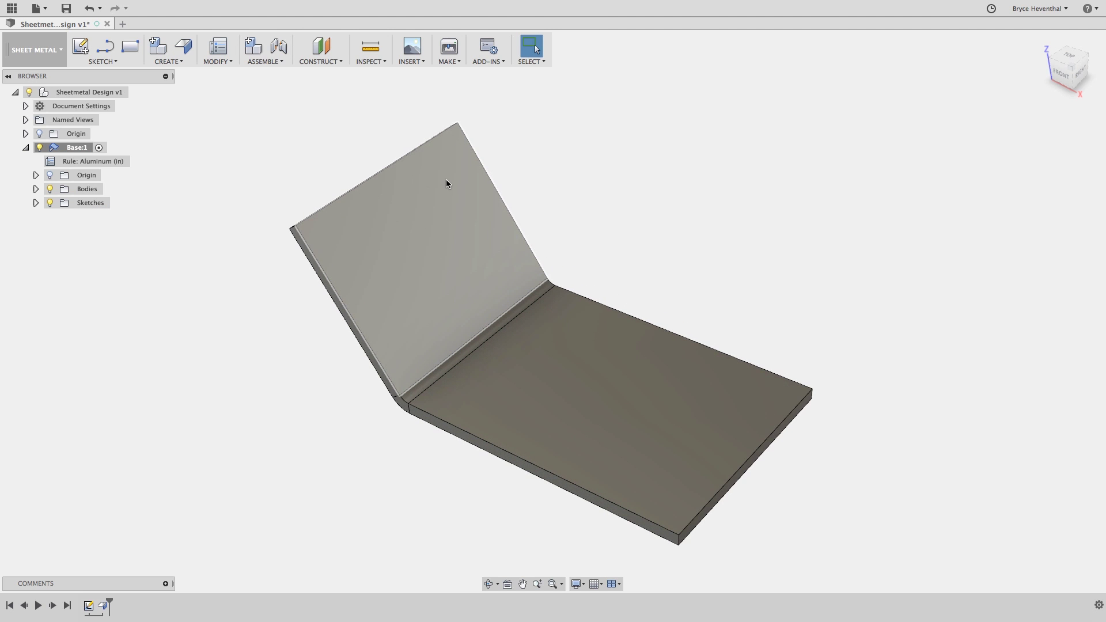
# Generate Base's flat pattern with the large flat face stationary, then exit the flat view
pyautogui.click(229, 61)
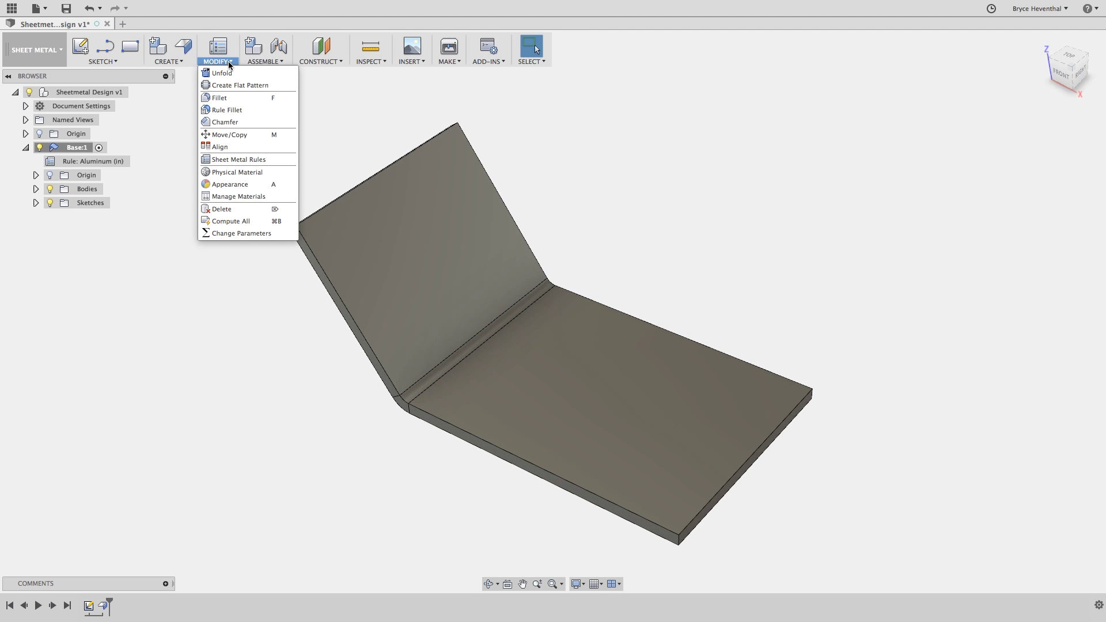
pyautogui.click(227, 84)
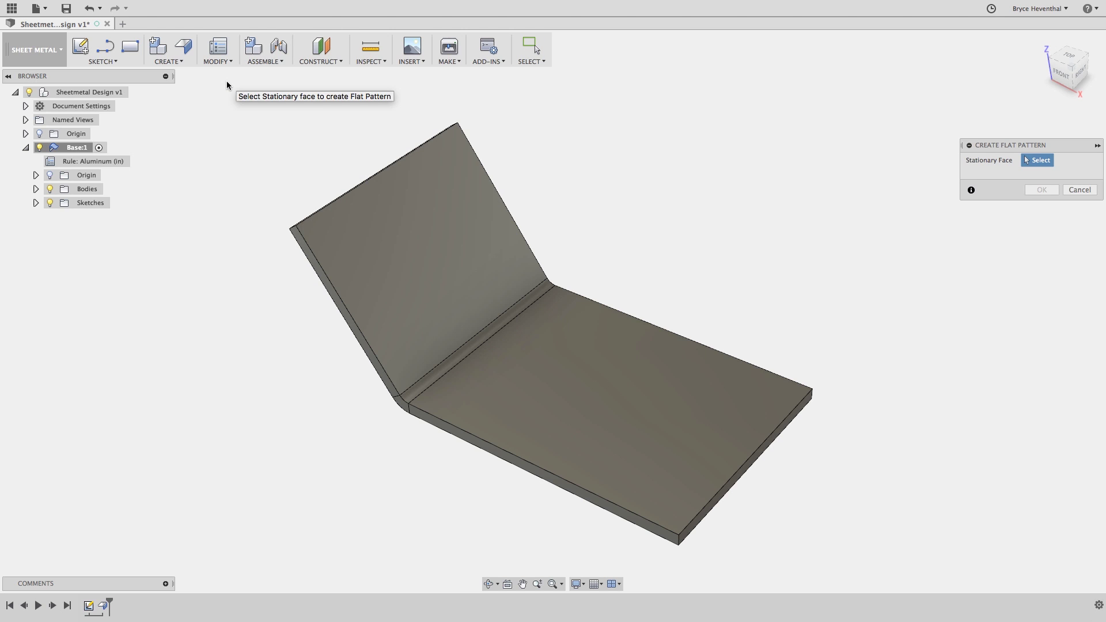
pyautogui.click(571, 407)
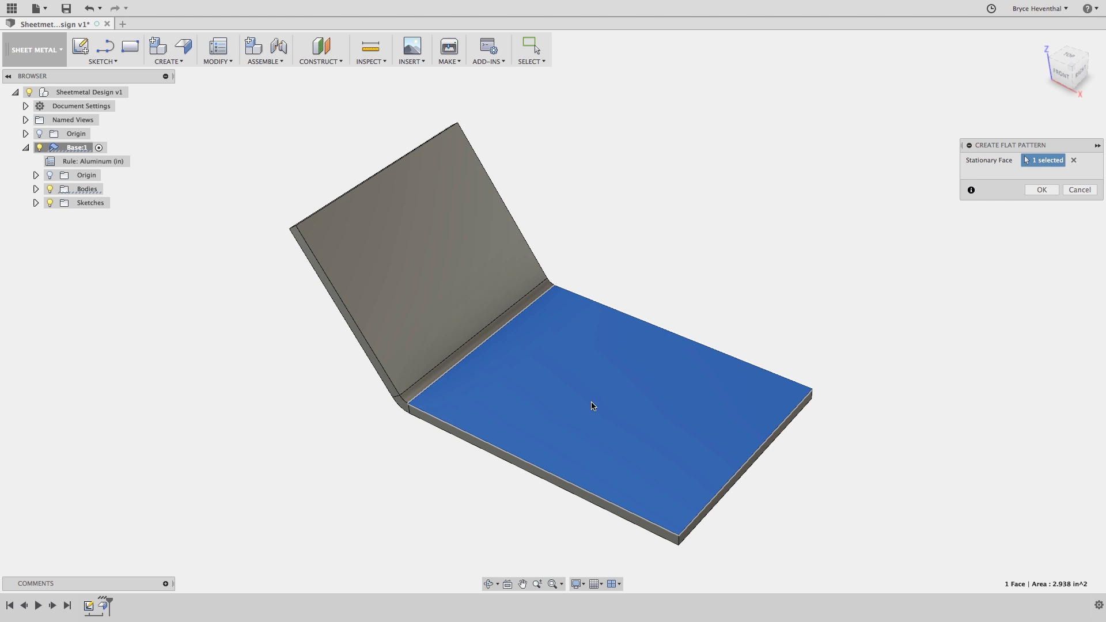
pyautogui.click(1052, 190)
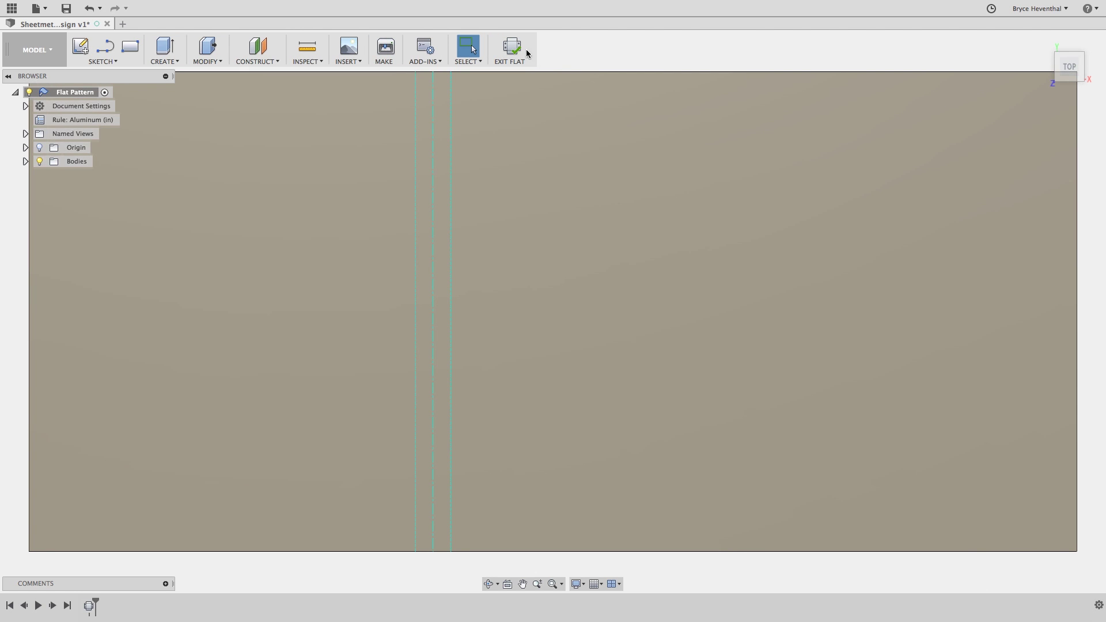
pyautogui.click(515, 47)
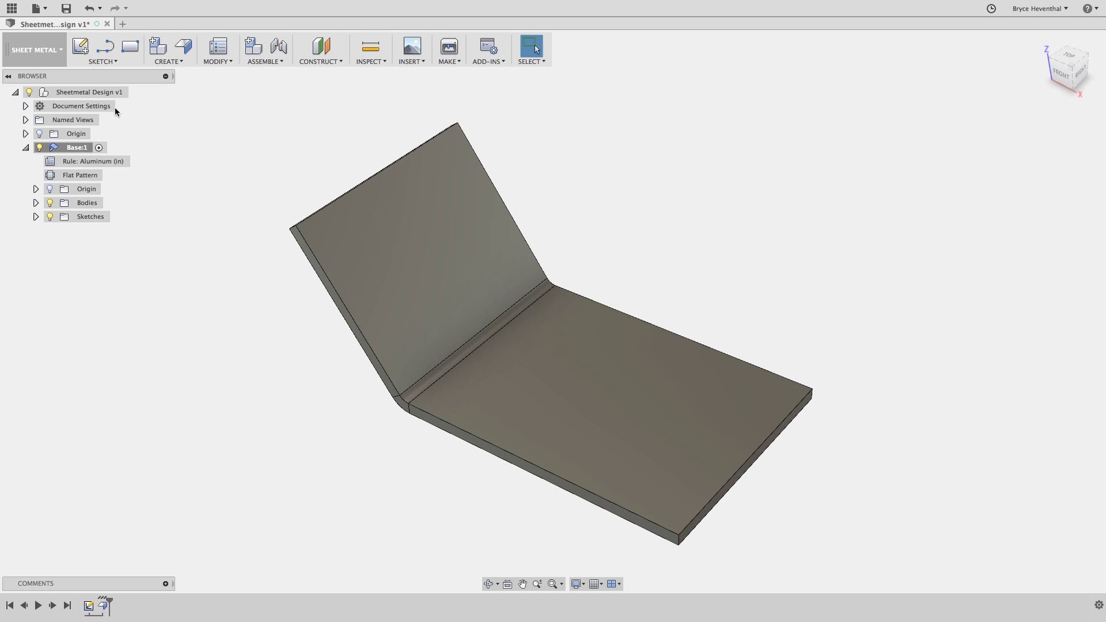
# Add the Outside Casing sheet metal component at the top level, then orbit to the underside
pyautogui.click(138, 92)
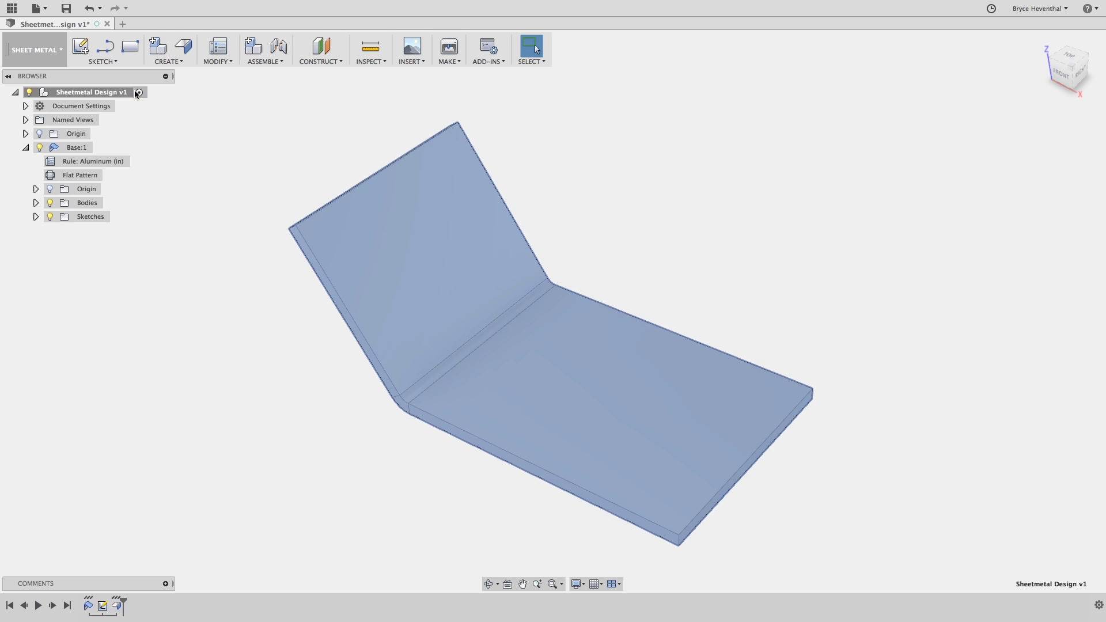
pyautogui.click(158, 47)
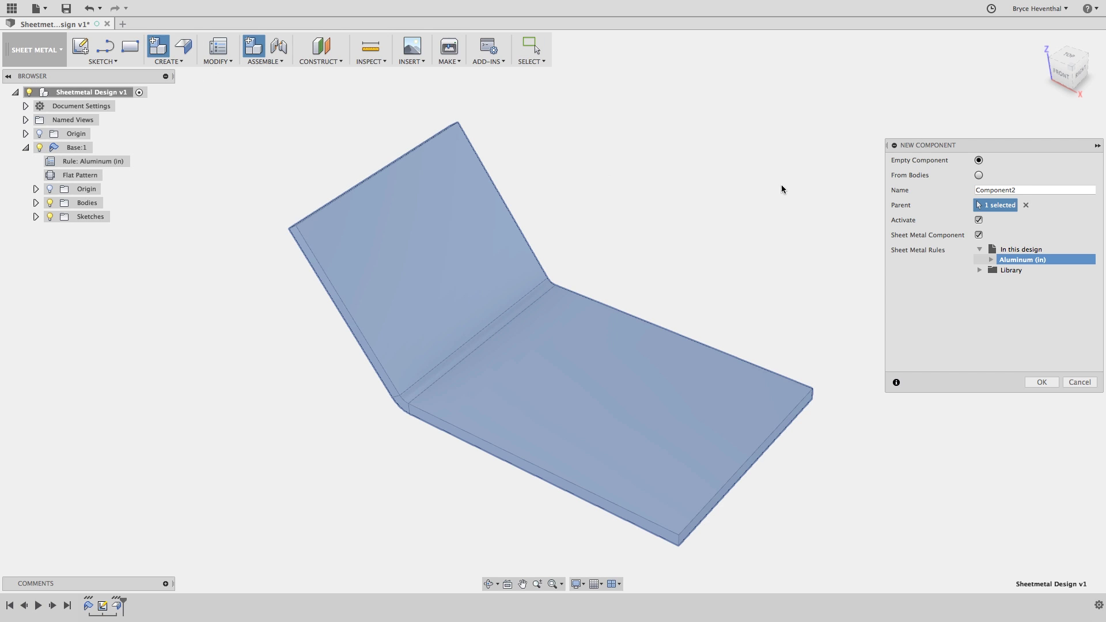
pyautogui.click(1025, 190)
pyautogui.write('Outside Casing')
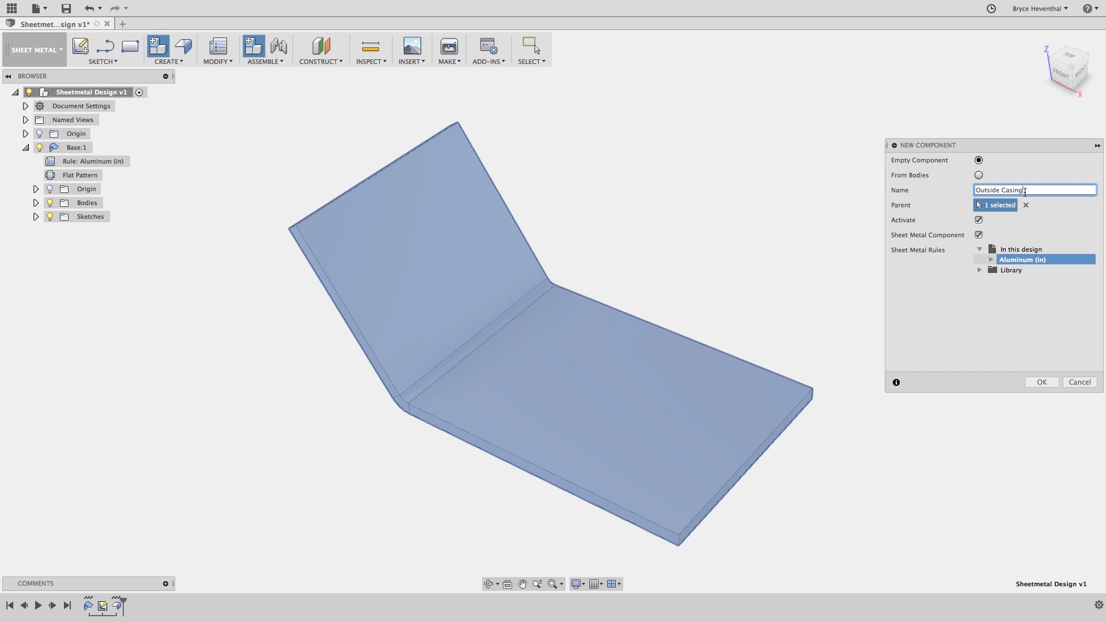
pyautogui.press('Return')
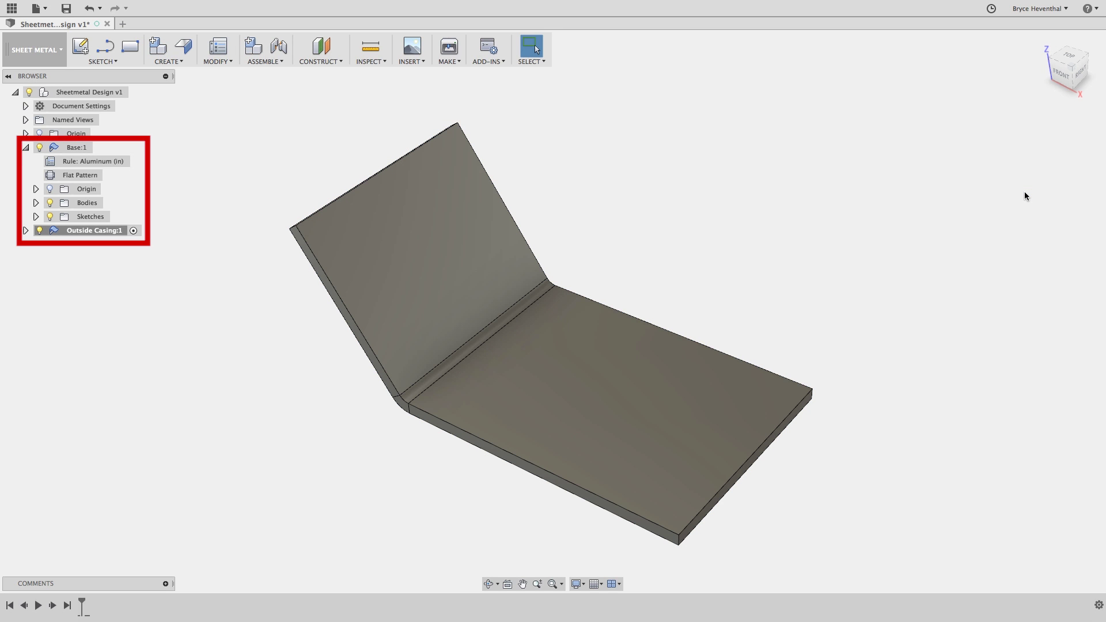
pyautogui.keyDown('shift'); pyautogui.moveTo(807, 497); pyautogui.dragTo(800, 412, button='middle'); pyautogui.keyUp('shift')
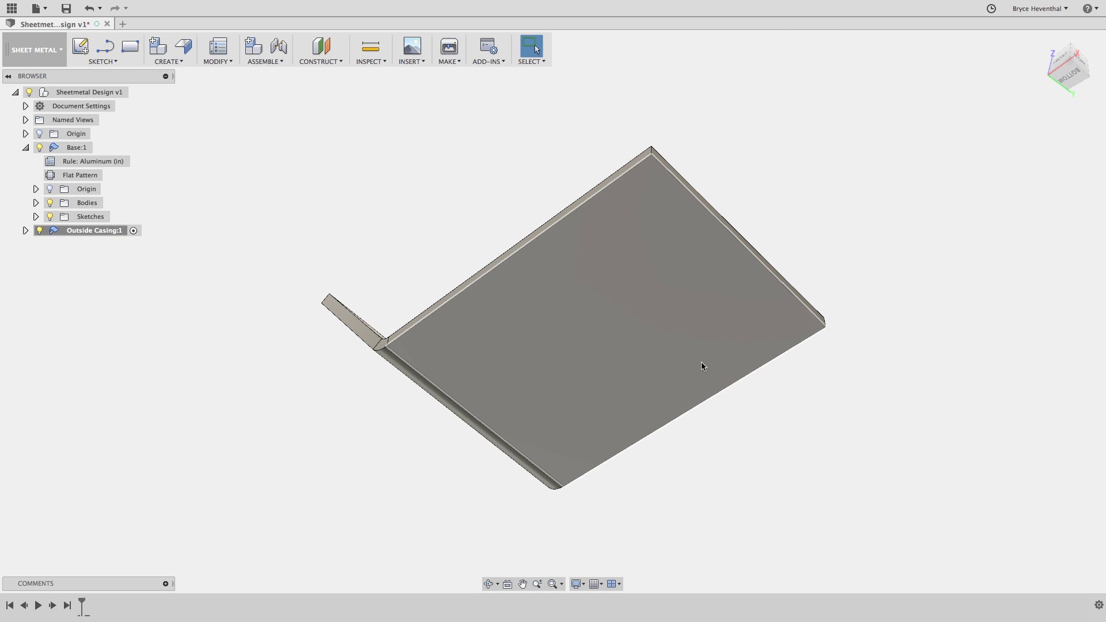
# Sketch a corner-to-corner rectangle on Base's large underside face
pyautogui.rightClick(679, 353)
pyautogui.click(668, 409)
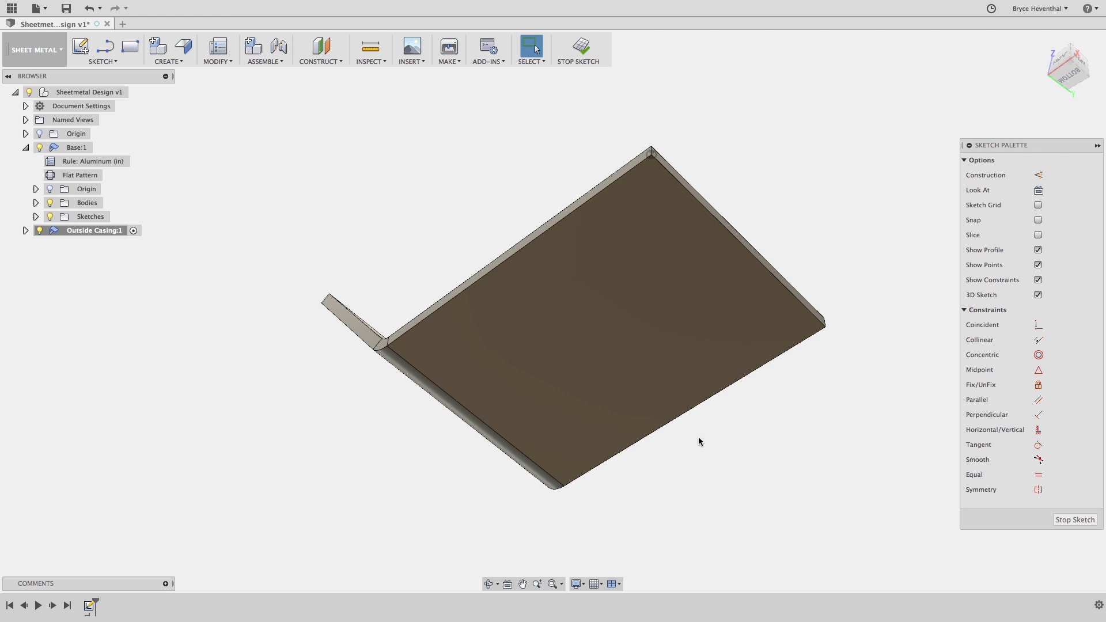
pyautogui.press('s')
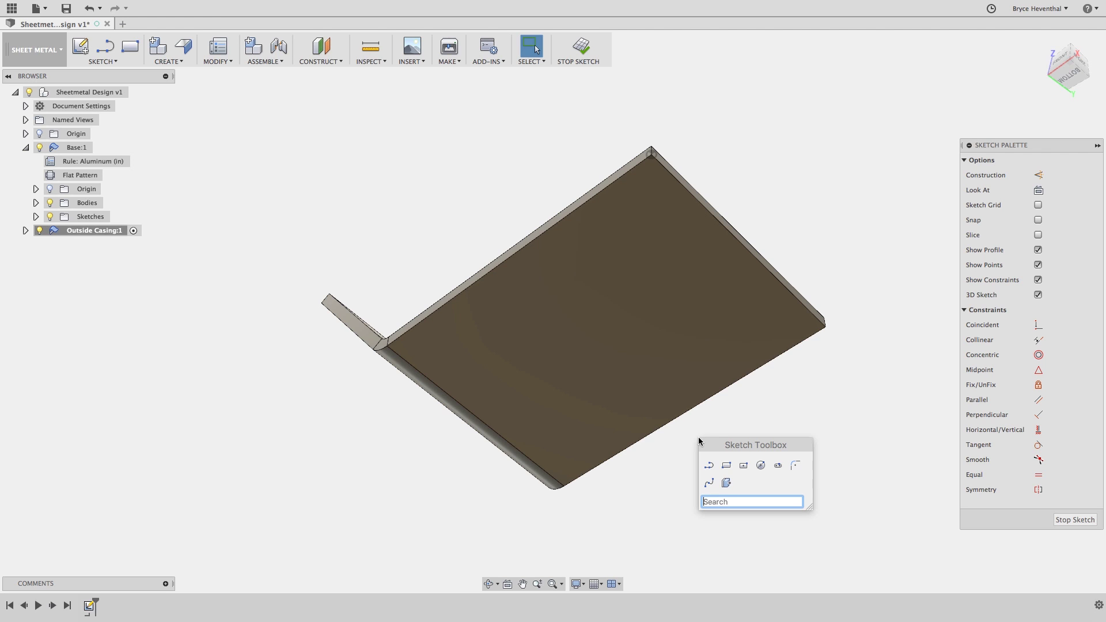
pyautogui.click(724, 465)
pyautogui.click(565, 487)
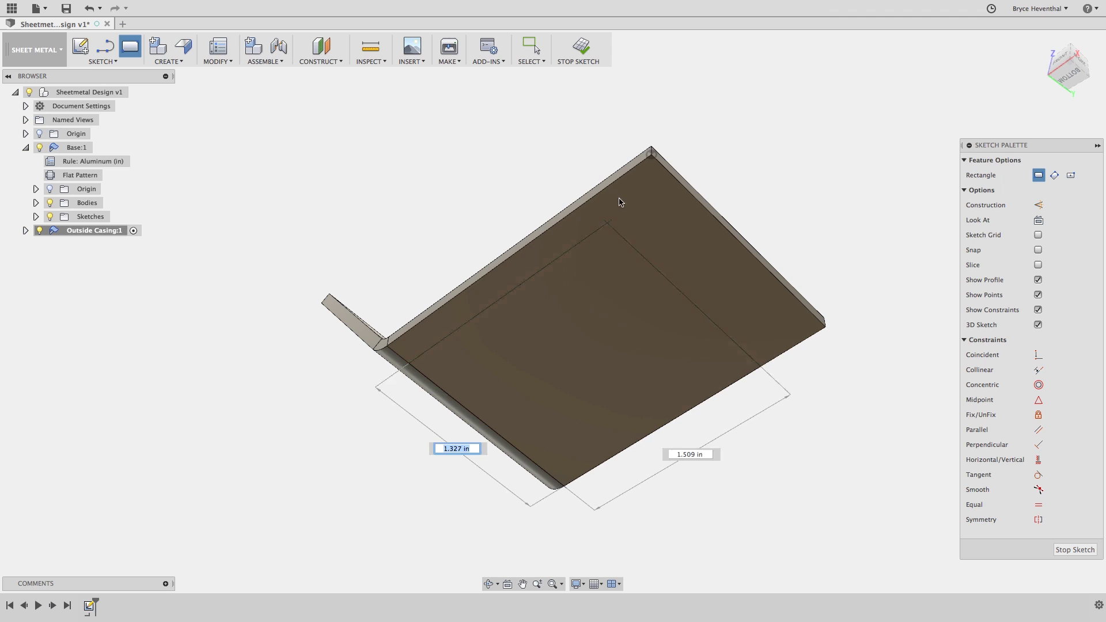
pyautogui.click(650, 153)
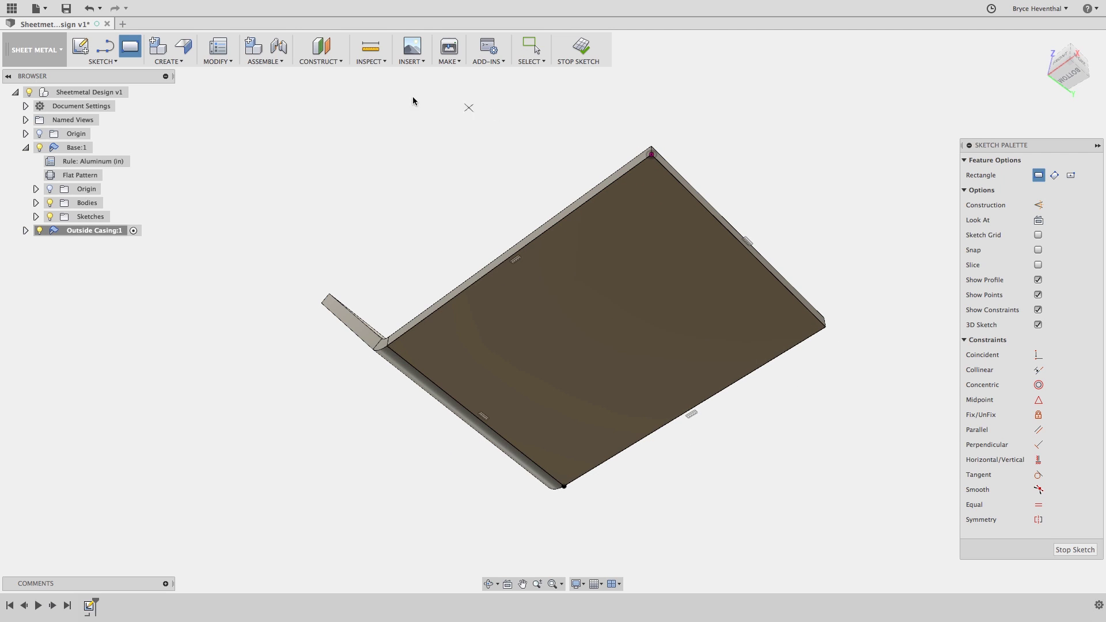
# Flange the rectangle into a flat plate with One Side thickness
pyautogui.click(184, 53)
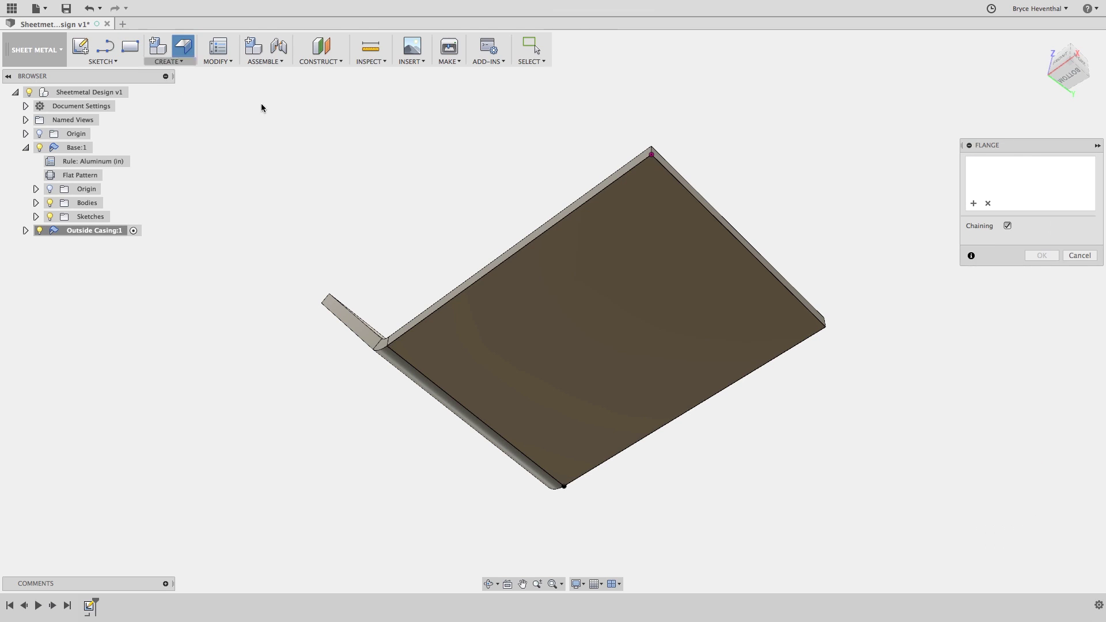
pyautogui.click(539, 326)
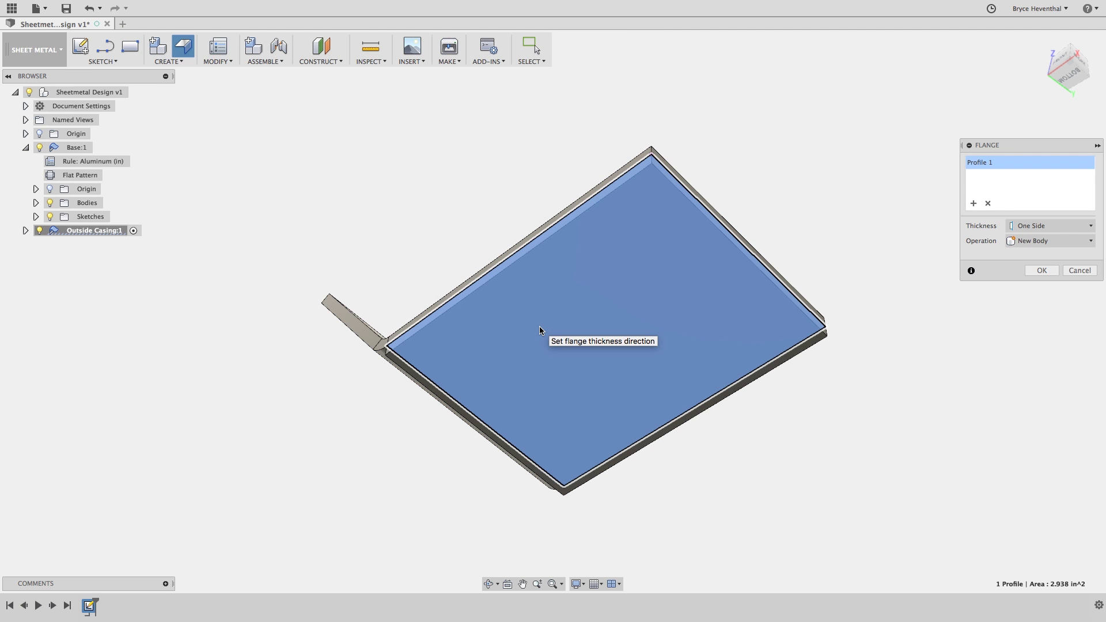
pyautogui.keyDown('shift'); pyautogui.moveTo(539, 326); pyautogui.dragTo(541, 385, button='middle'); pyautogui.keyUp('shift')
pyautogui.click(1010, 229)
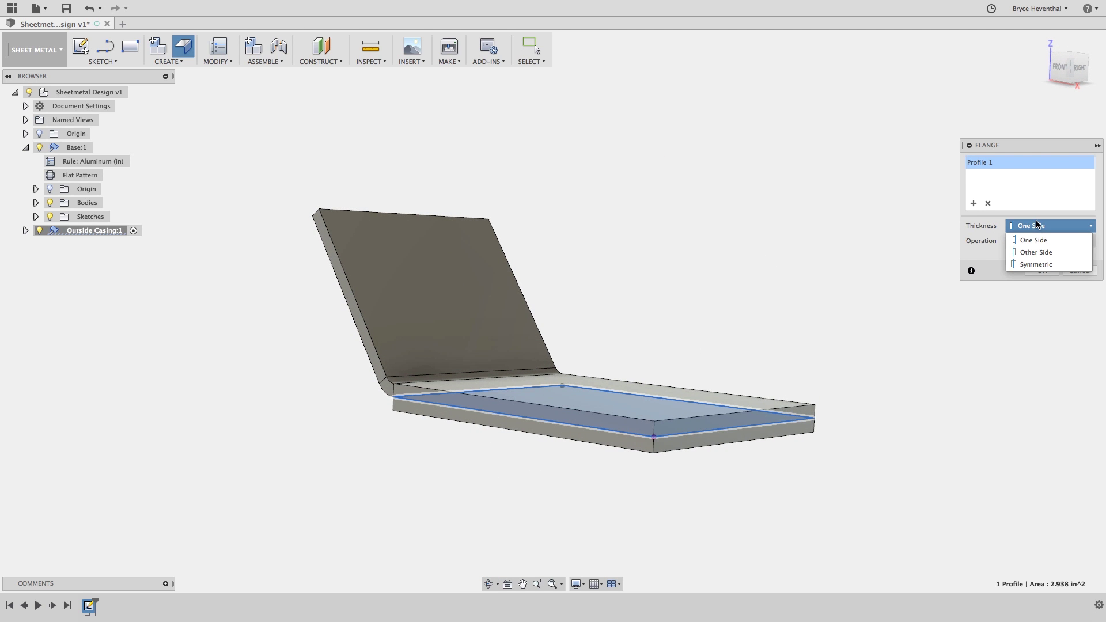
pyautogui.click(1036, 252)
pyautogui.click(1039, 230)
pyautogui.click(1034, 239)
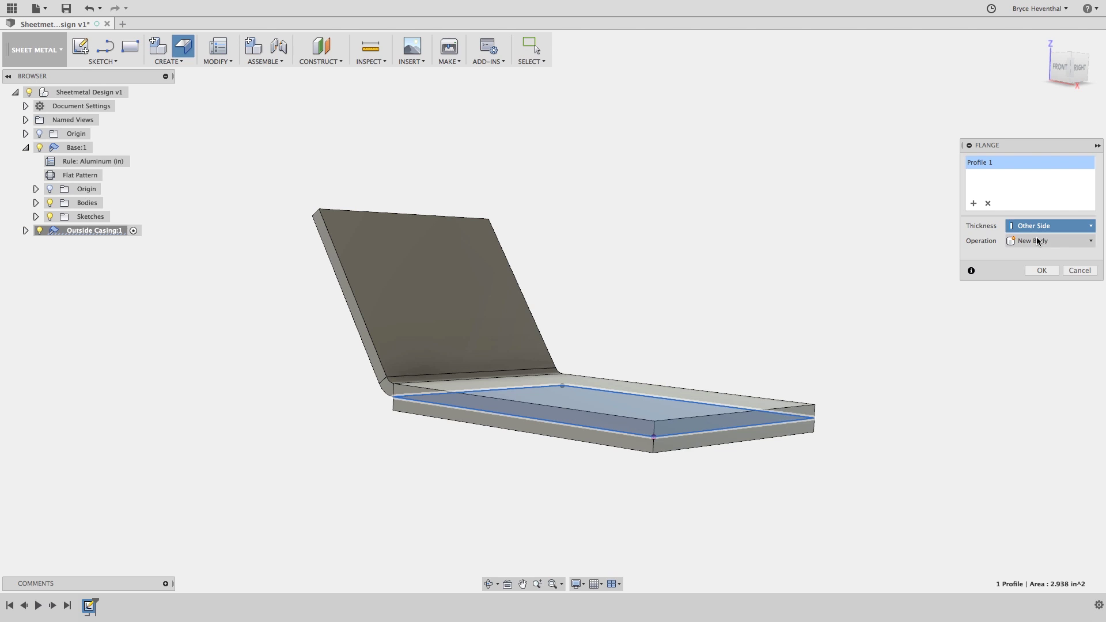
pyautogui.click(1036, 271)
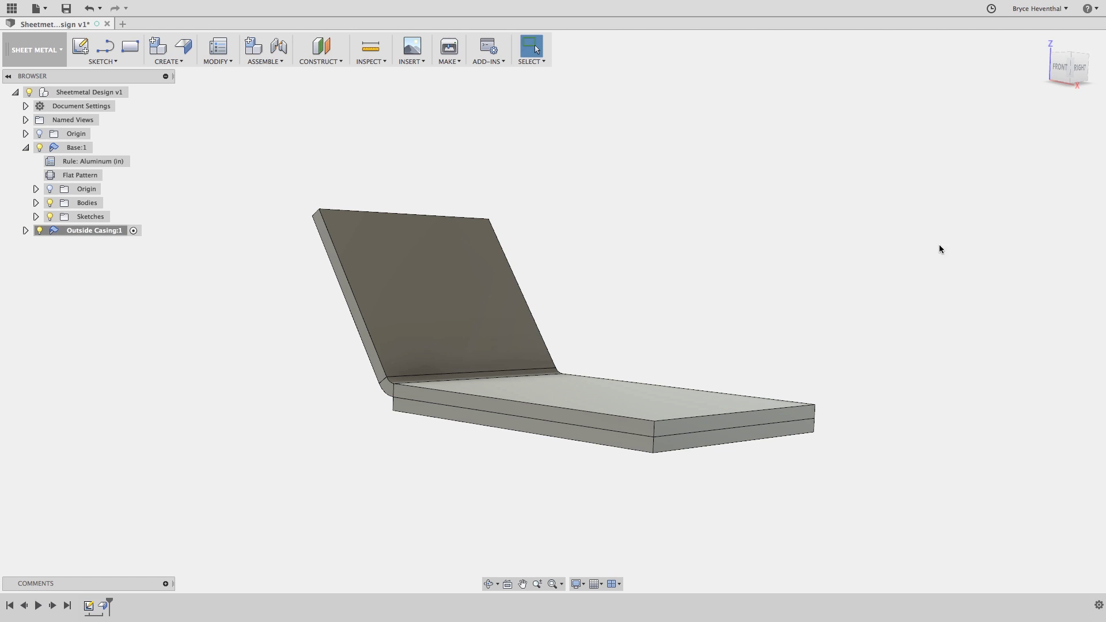
# Select three plate edges for mitered flanges, flip them upward, and drag them to 0.929 in
pyautogui.click(184, 47)
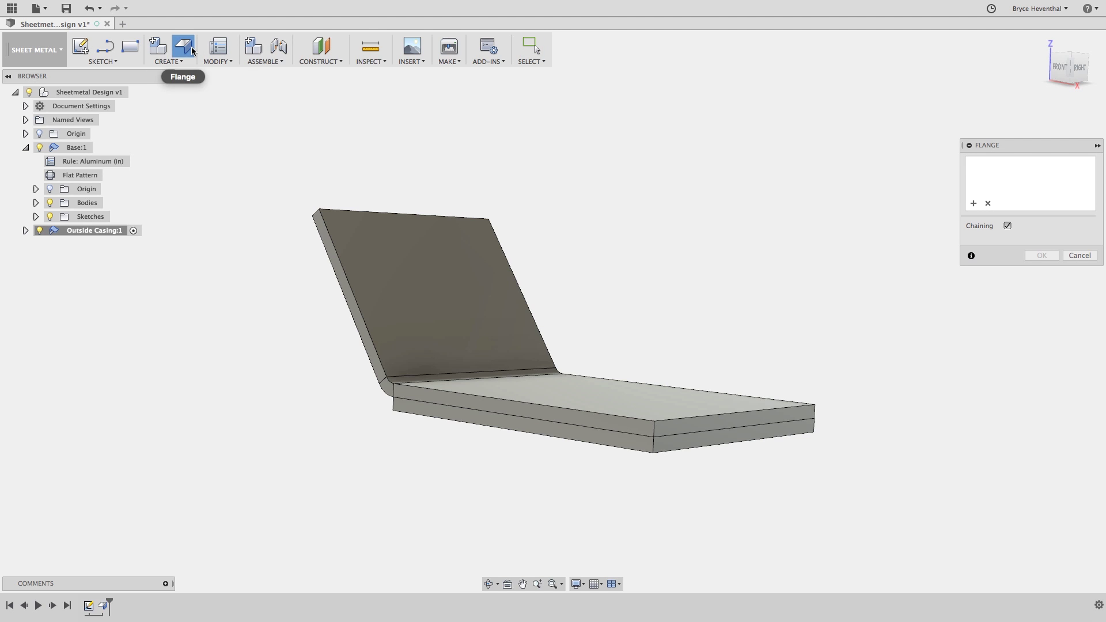
pyautogui.click(420, 415)
pyautogui.click(699, 449)
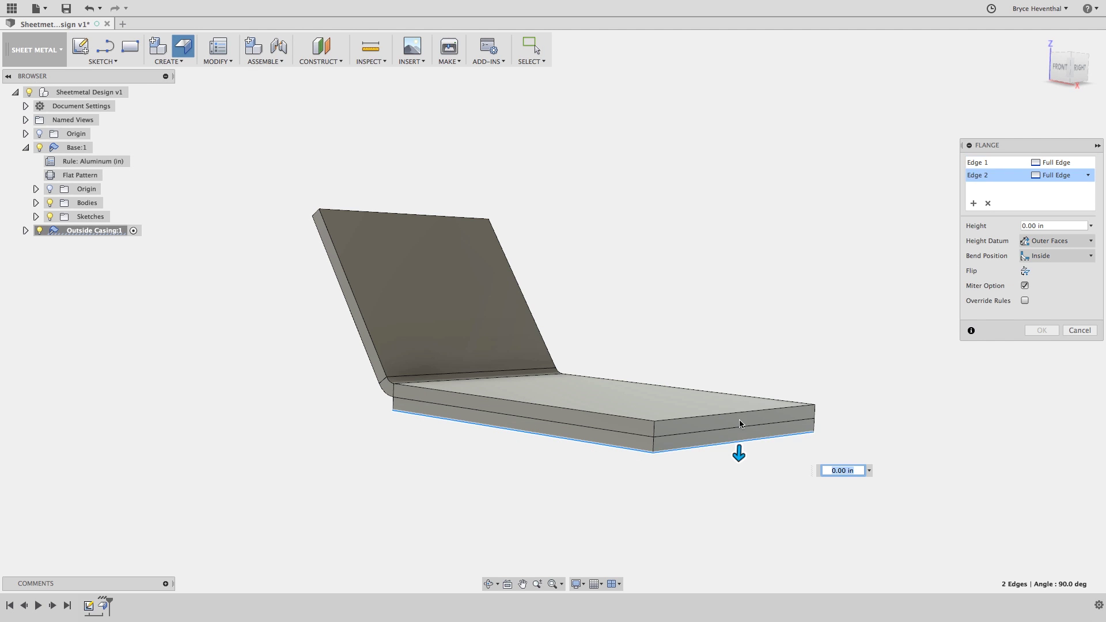
pyautogui.keyDown('shift'); pyautogui.moveTo(741, 452); pyautogui.dragTo(619, 461, button='middle'); pyautogui.keyUp('shift')
pyautogui.click(629, 419)
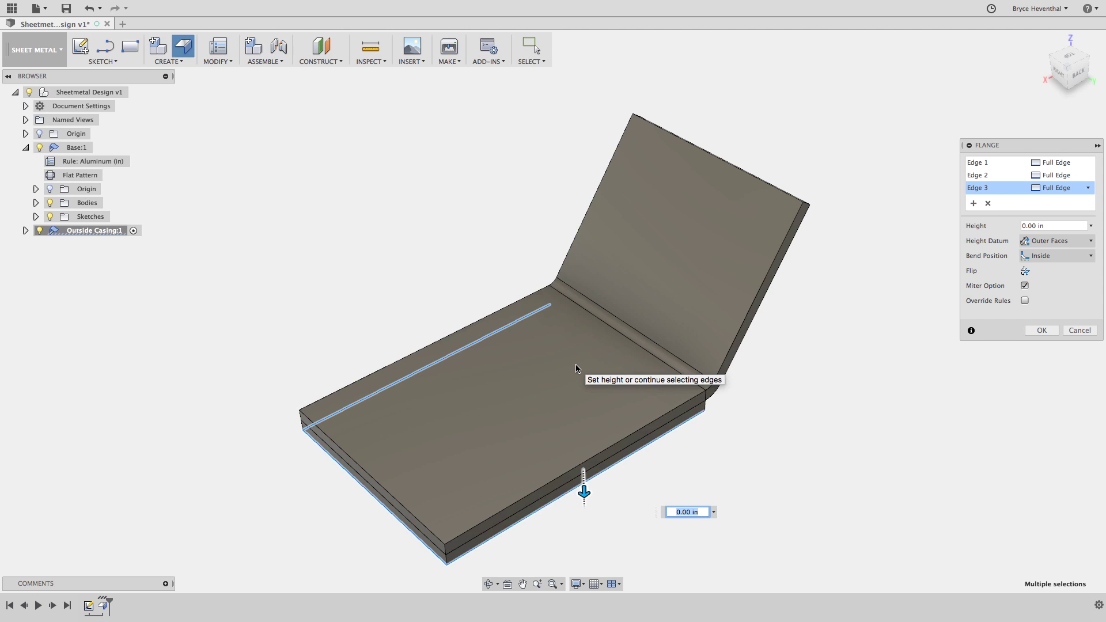
pyautogui.click(1026, 272)
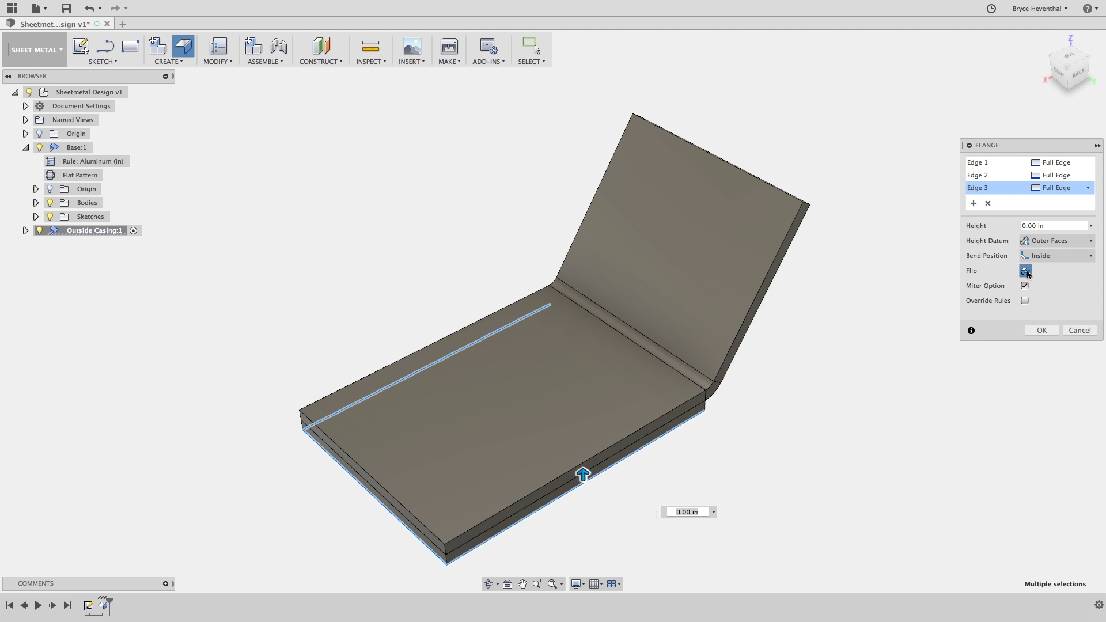
pyautogui.moveTo(583, 474); pyautogui.dragTo(573, 347)
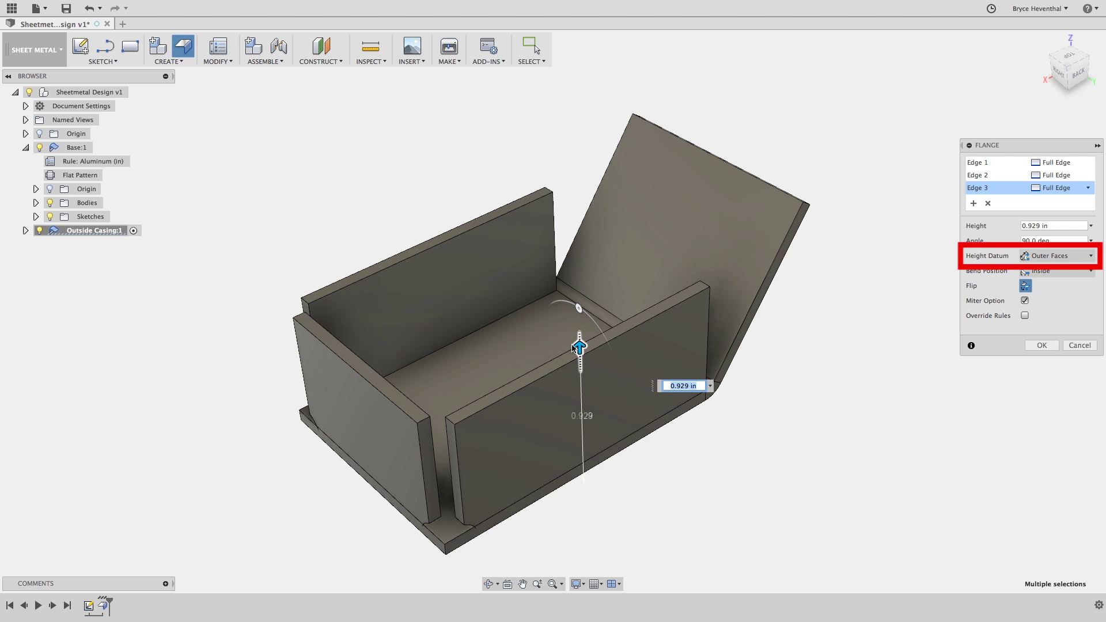
pyautogui.scroll(3, 446, 561)
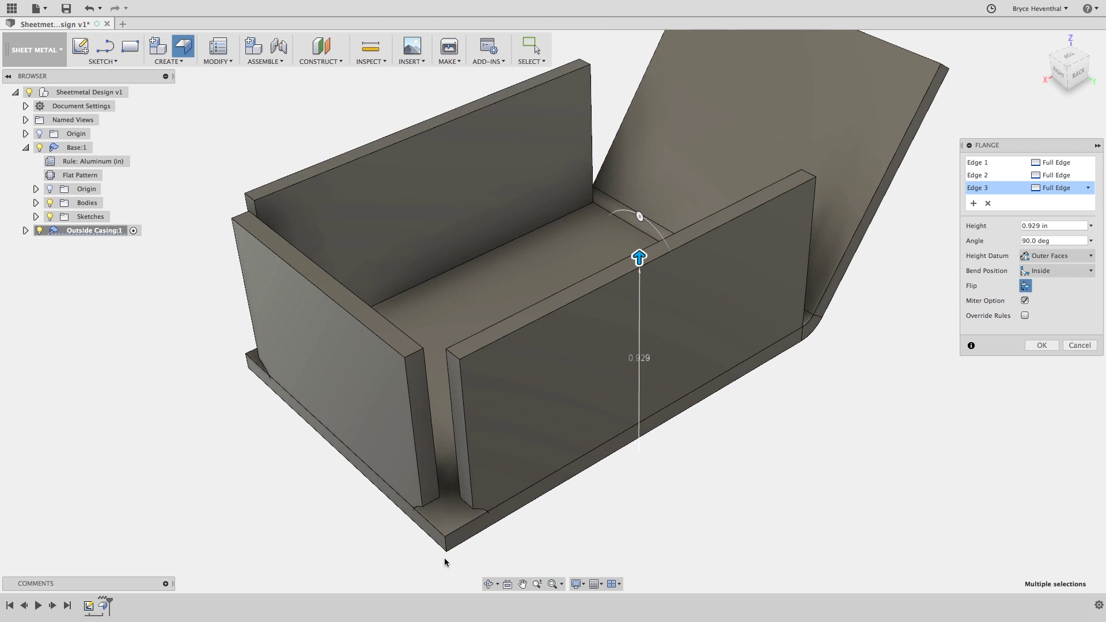
pyautogui.scroll(3, 446, 562)
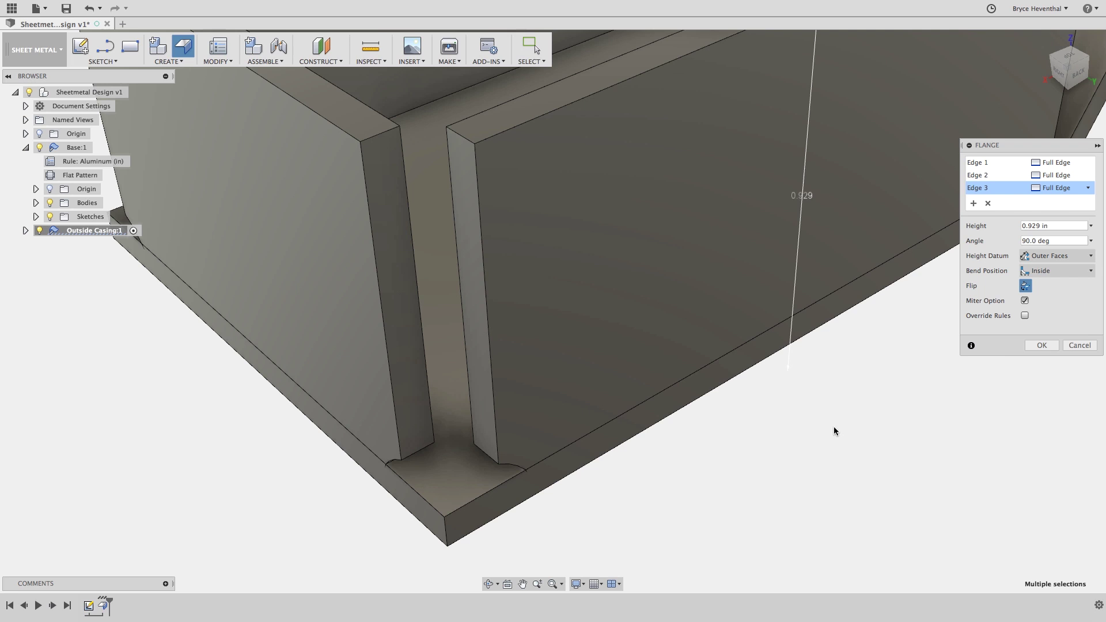
# Try Outside, then set the flange bend position to Adjacent and fit the view
pyautogui.click(1070, 274)
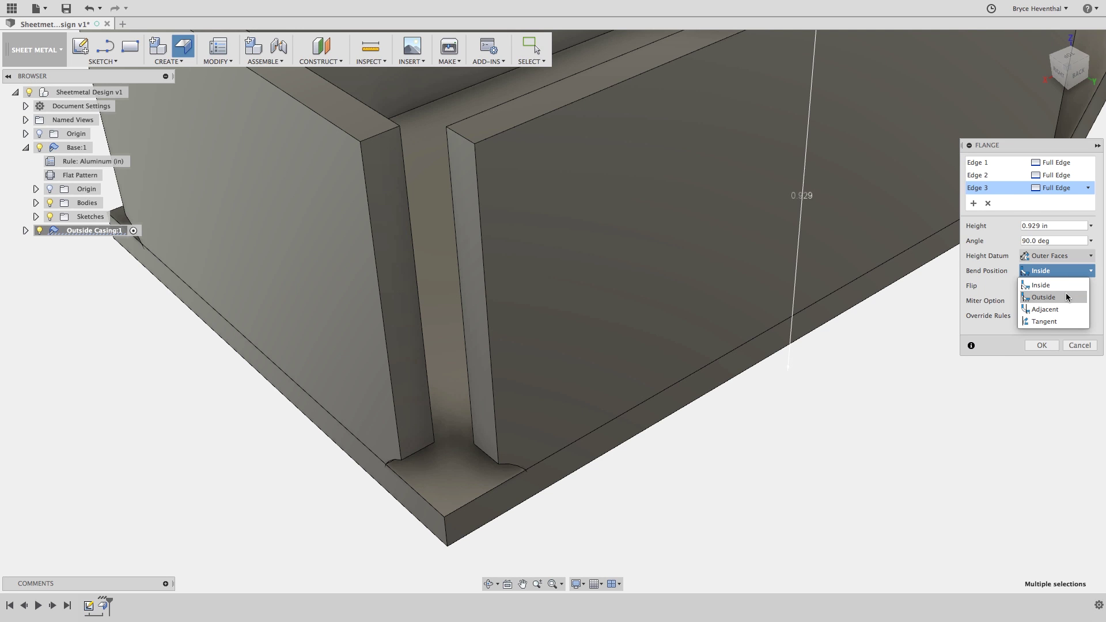
pyautogui.click(1067, 297)
pyautogui.moveTo(725, 466)
pyautogui.keyDown('shift'); pyautogui.mouseDown(button='middle')
pyautogui.moveTo(758, 447)
pyautogui.moveTo(708, 464)
pyautogui.mouseUp(button='middle'); pyautogui.keyUp('shift')
pyautogui.click(1040, 271)
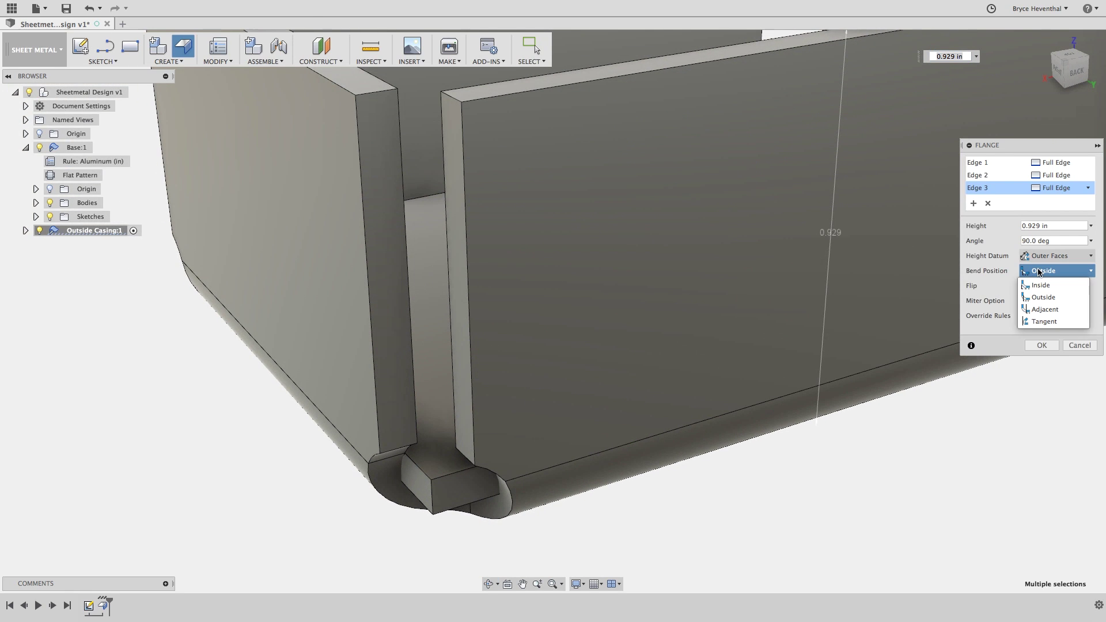
pyautogui.click(1046, 310)
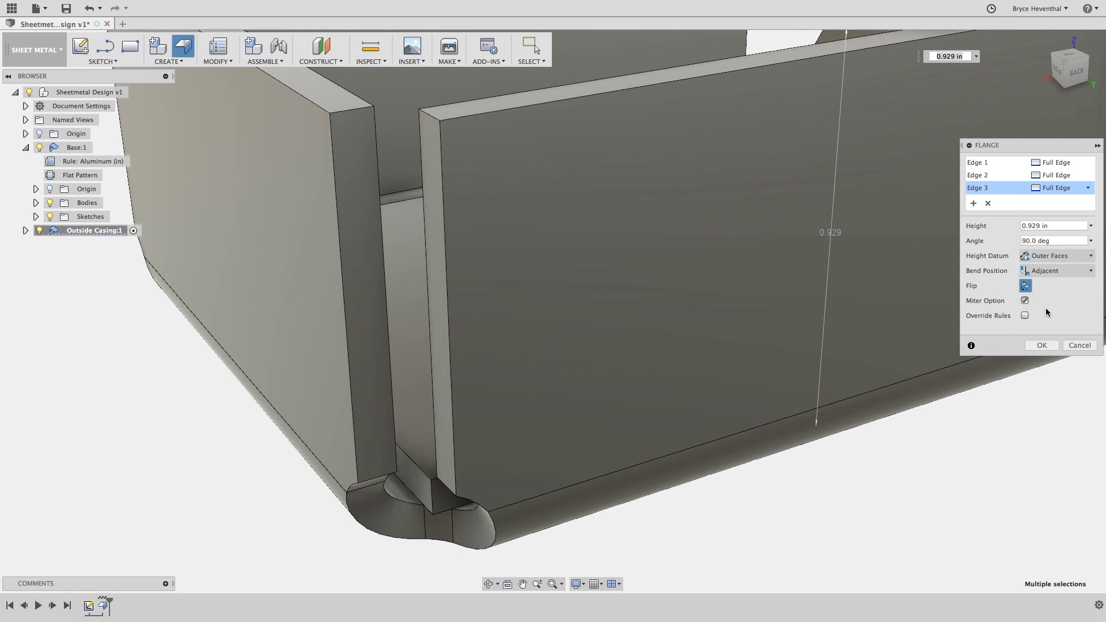
pyautogui.press('F6')
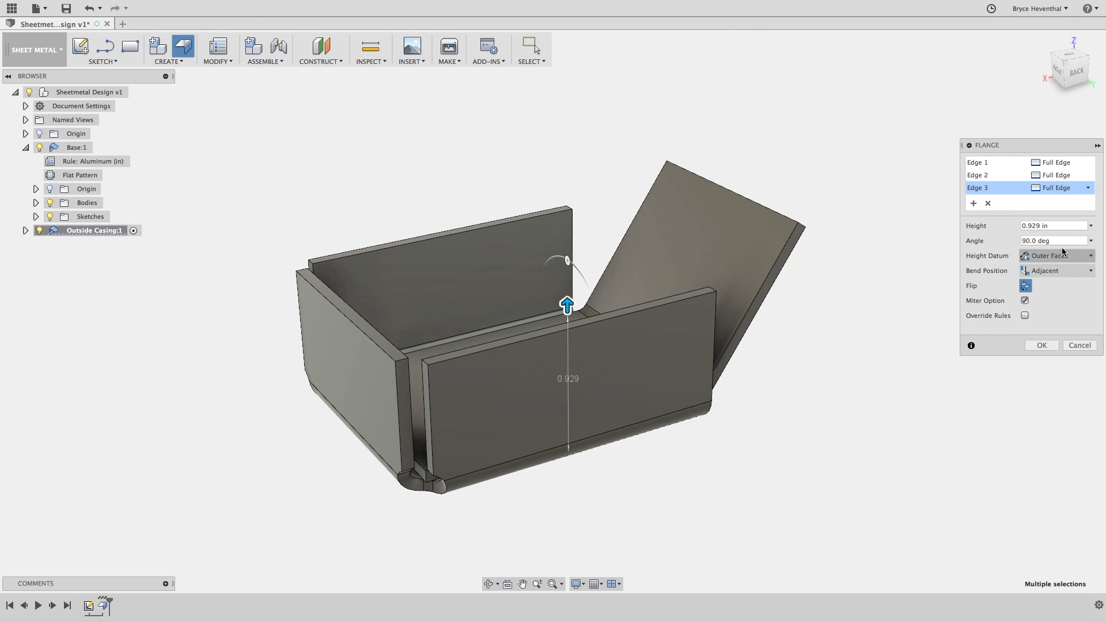
# Set flange height to 1 in and give the third edge a Two Side extent with Distance1 0
pyautogui.click(1064, 227)
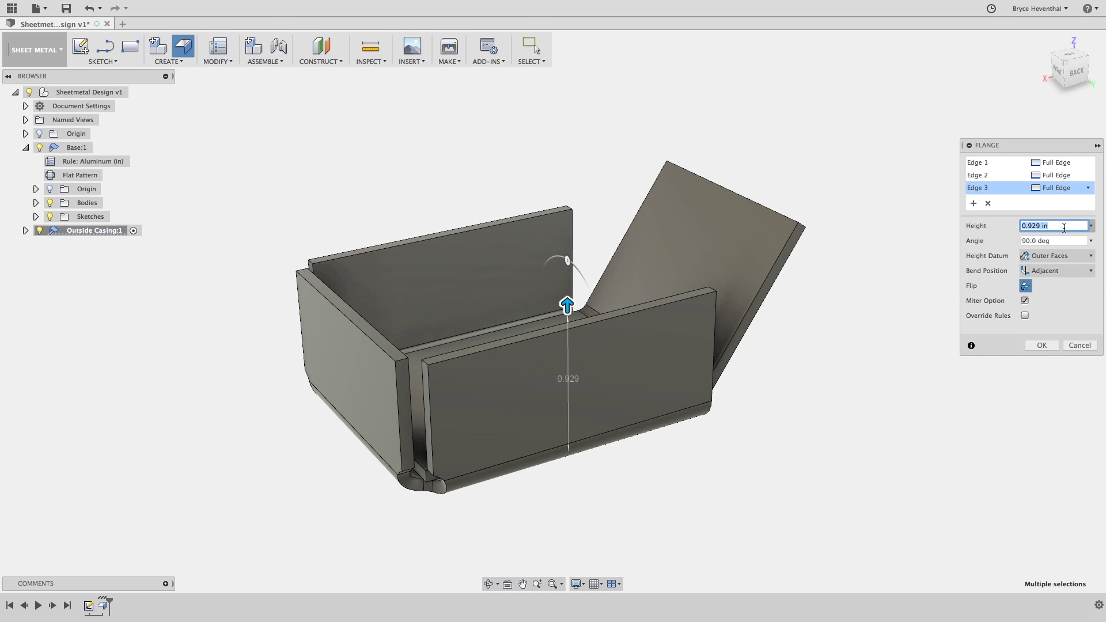
pyautogui.write('1')
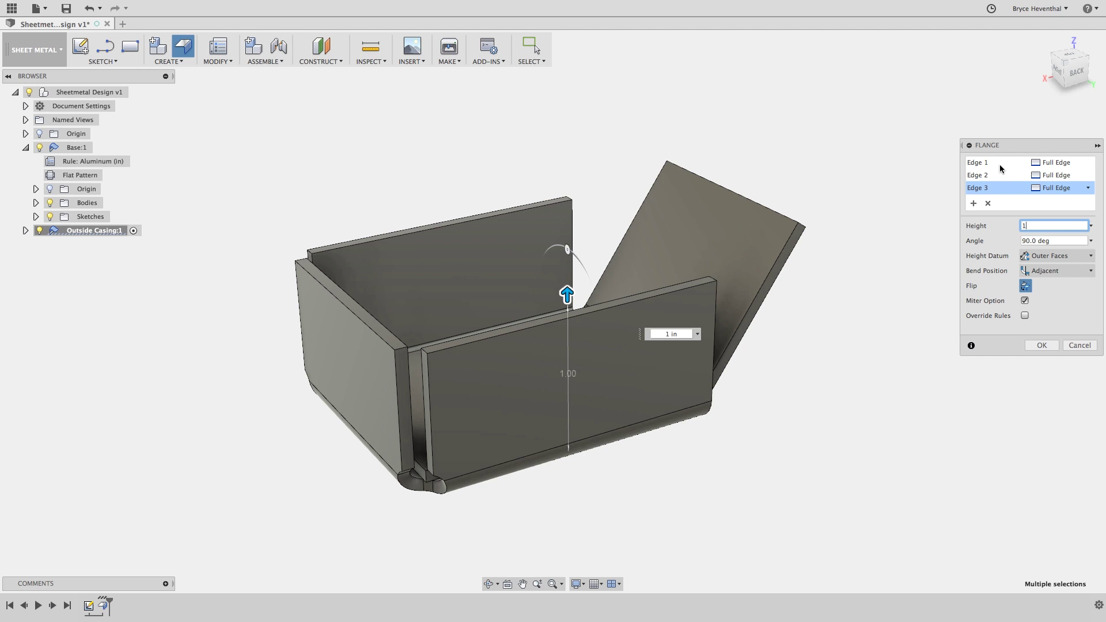
pyautogui.click(1078, 189)
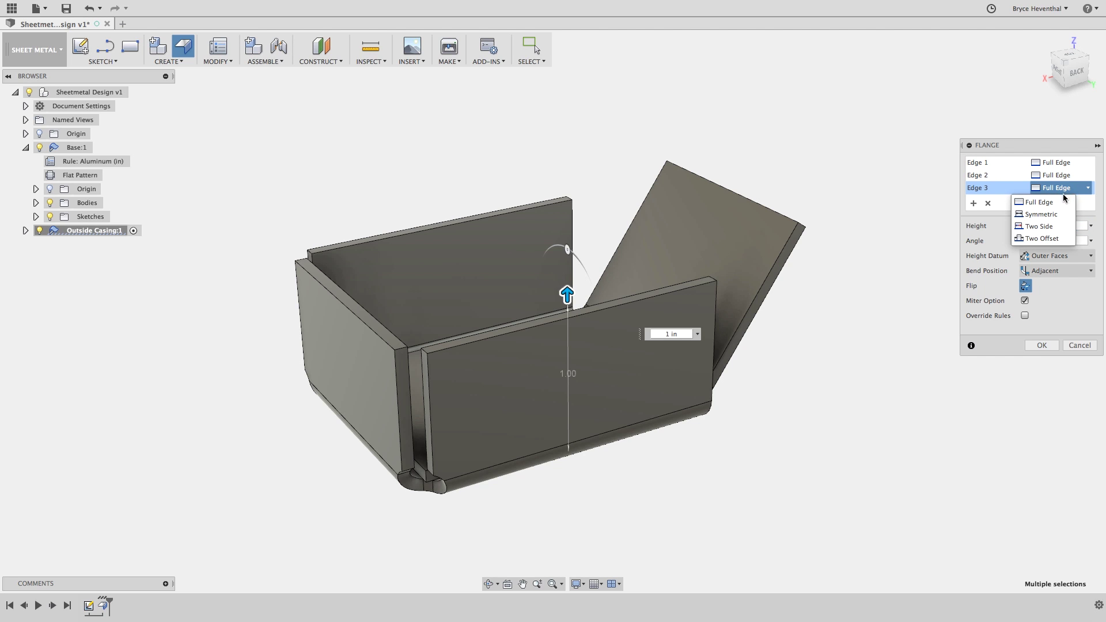
pyautogui.click(1051, 226)
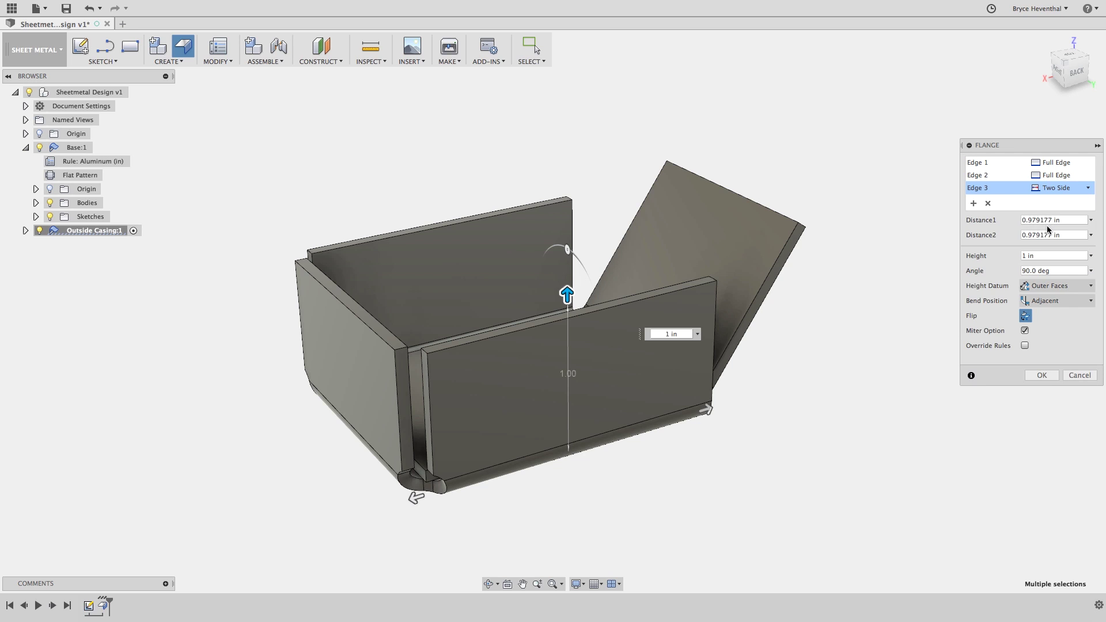
pyautogui.moveTo(705, 410); pyautogui.dragTo(671, 419)
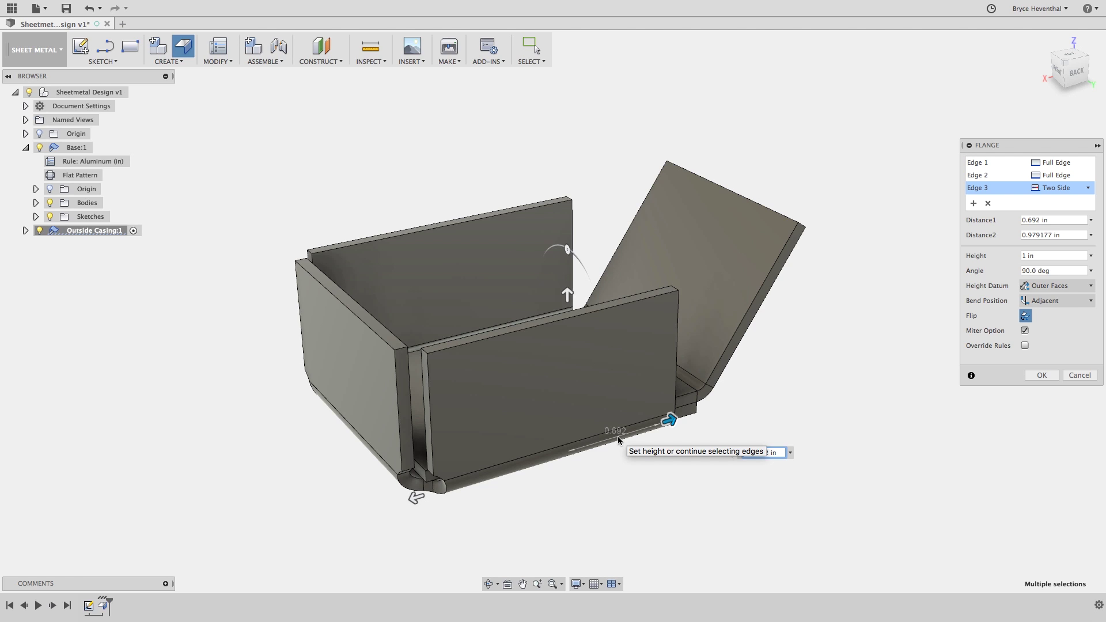
pyautogui.moveTo(669, 420); pyautogui.dragTo(577, 455)
pyautogui.write('0')
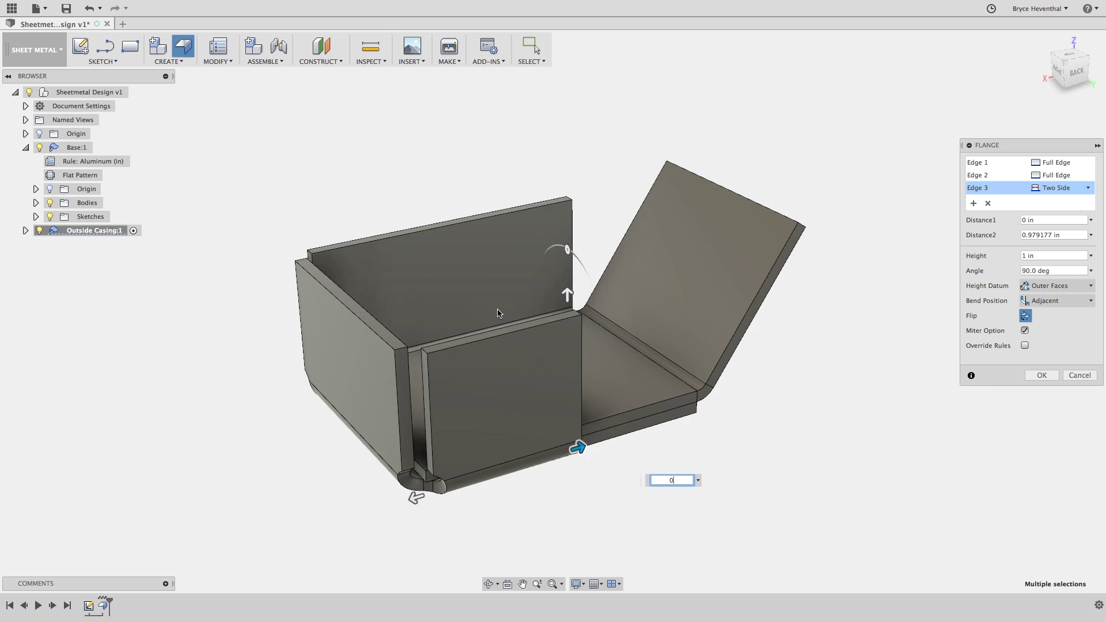
# Set the first flange edge to Two Offset with Offset 2 at -0.482 in
pyautogui.keyDown('shift'); pyautogui.moveTo(507, 387); pyautogui.dragTo(582, 415, button='middle'); pyautogui.keyUp('shift')
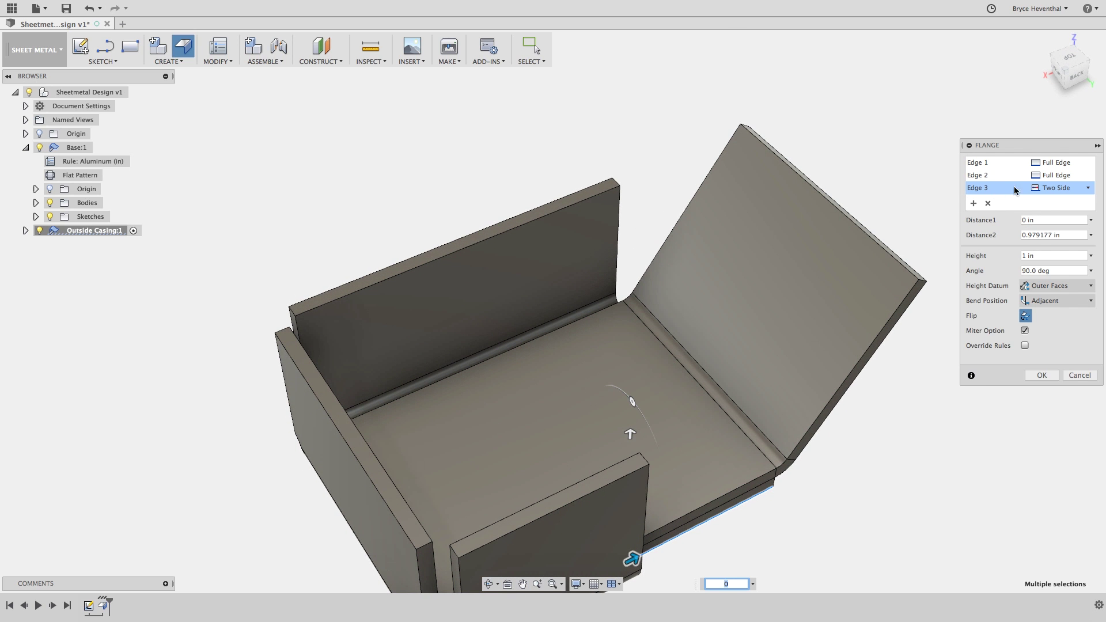
pyautogui.click(1058, 163)
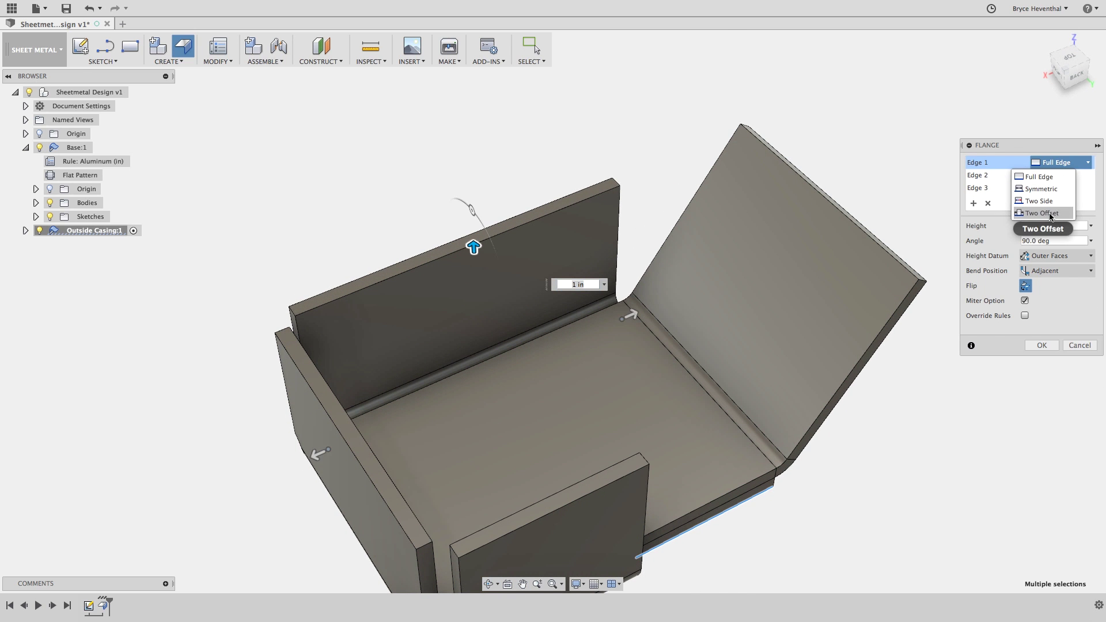
pyautogui.click(1037, 213)
pyautogui.moveTo(629, 315); pyautogui.dragTo(544, 354)
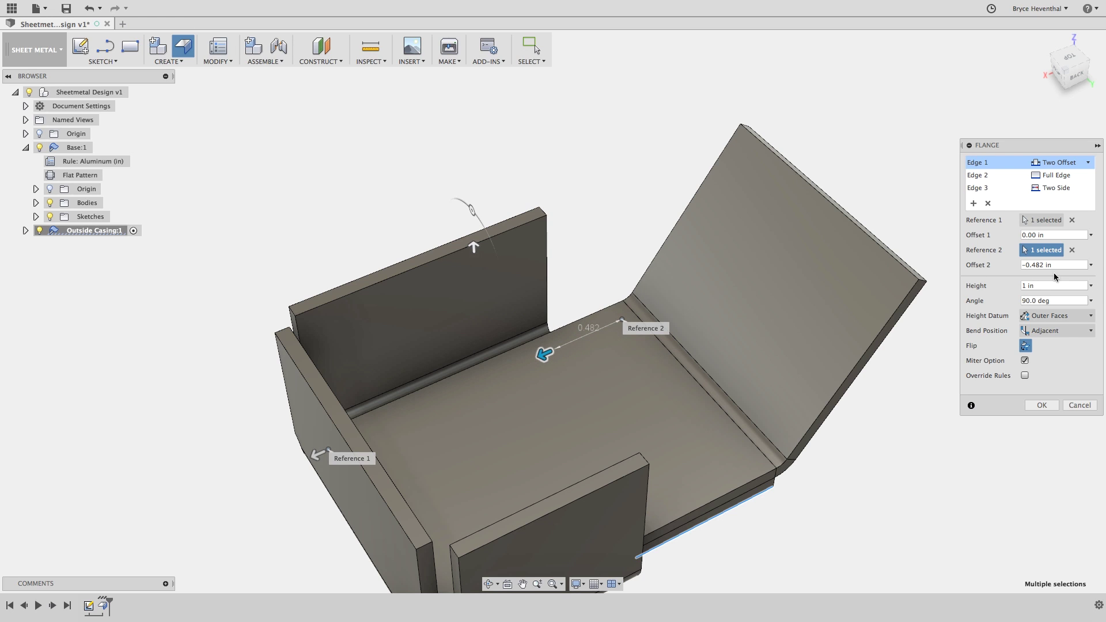
pyautogui.click(1054, 266)
# Create the trimmed flanges, expand Outside Casing:1 in the browser, and hide Base:1
pyautogui.press('Return')
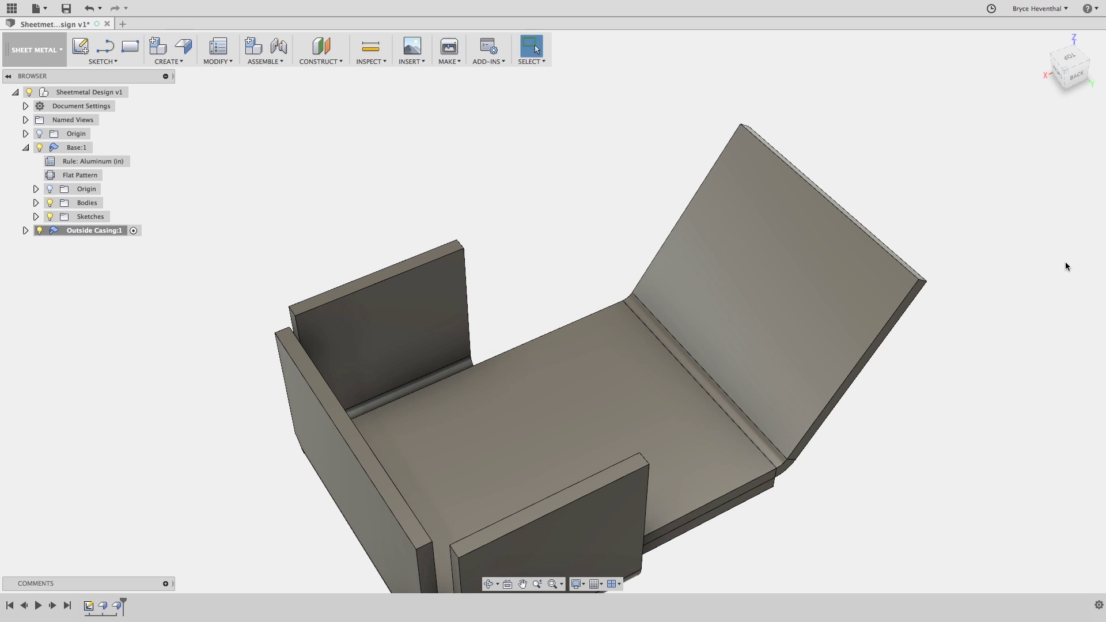
pyautogui.scroll(-3, 1068, 266)
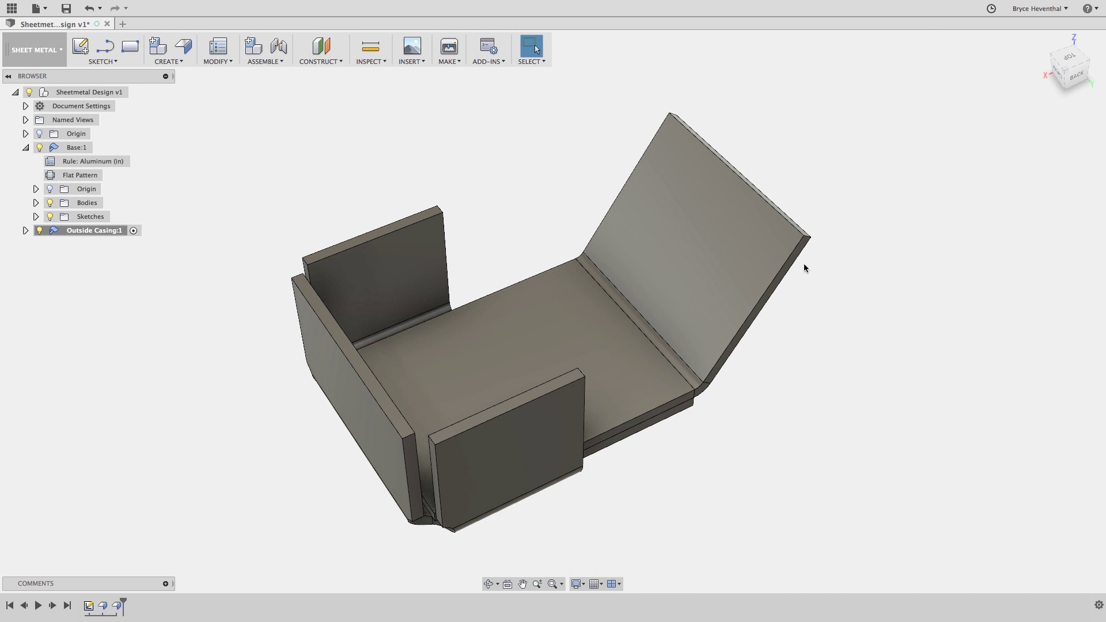
pyautogui.click(25, 230)
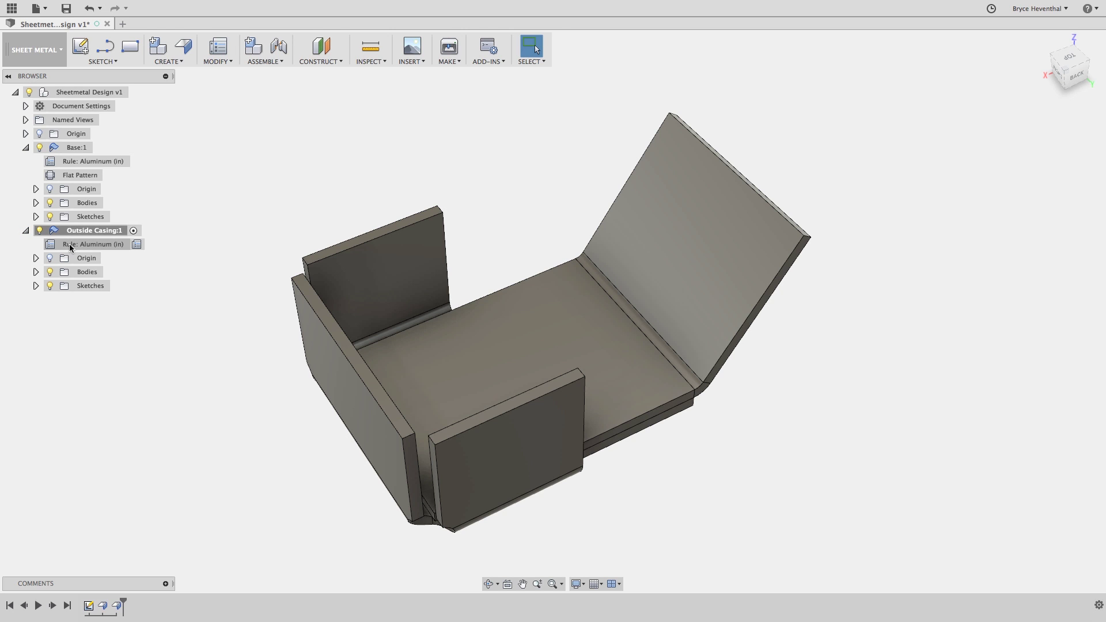
pyautogui.click(40, 147)
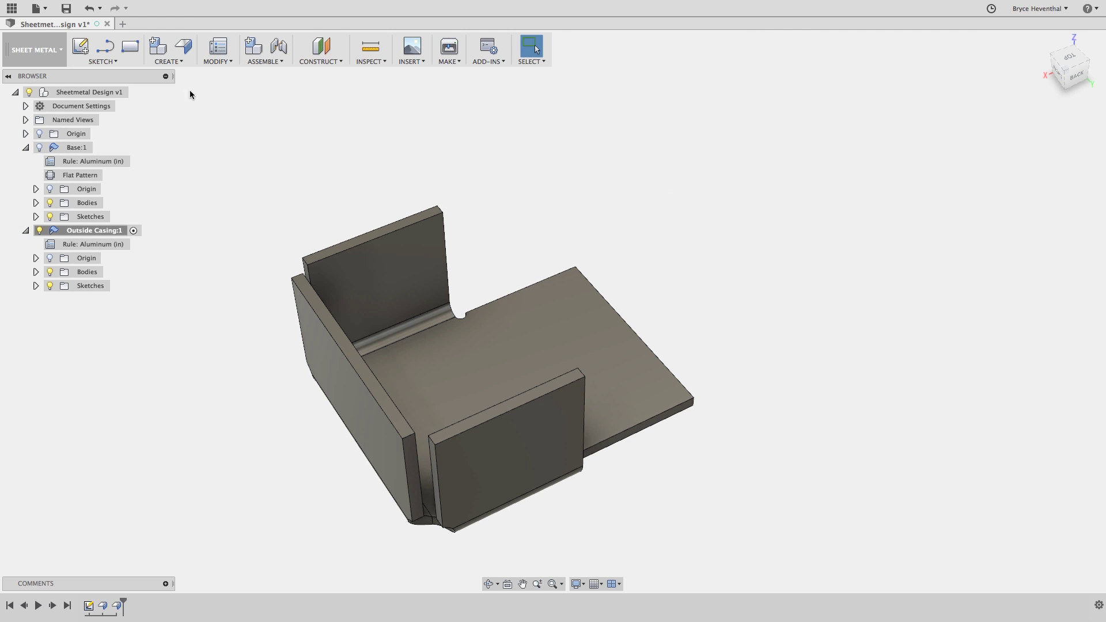
# Create a flat pattern of the Outside Casing using the top face as stationary face
pyautogui.click(205, 60)
pyautogui.click(225, 87)
pyautogui.click(418, 366)
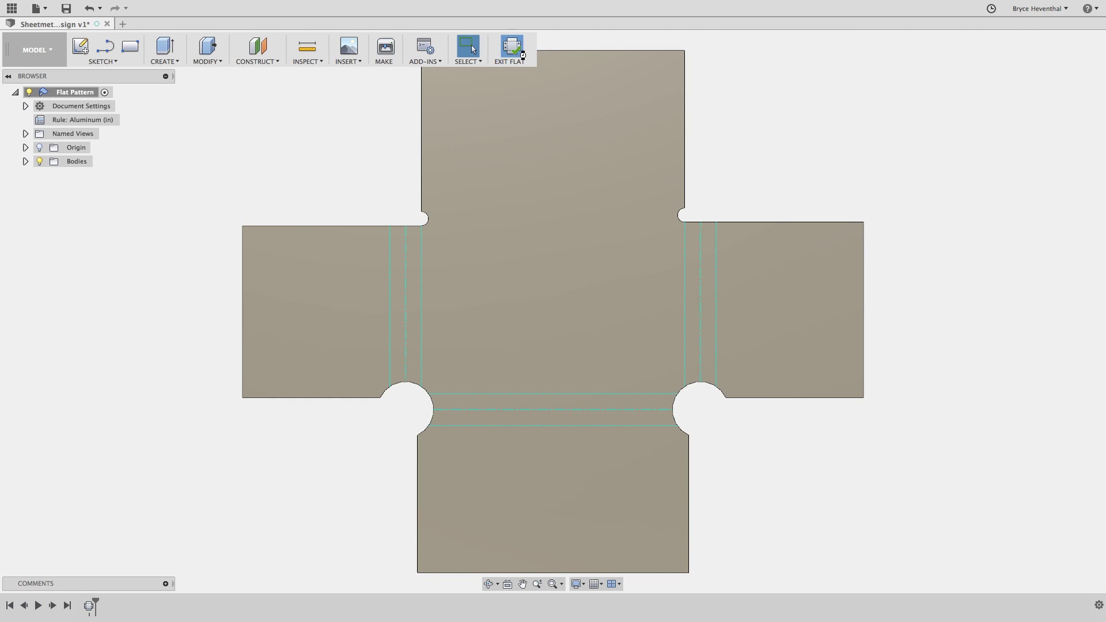
# Add 0.463 in mitered flanges to the three wall top edges after exiting the flat pattern
pyautogui.click(521, 53)
pyautogui.click(183, 48)
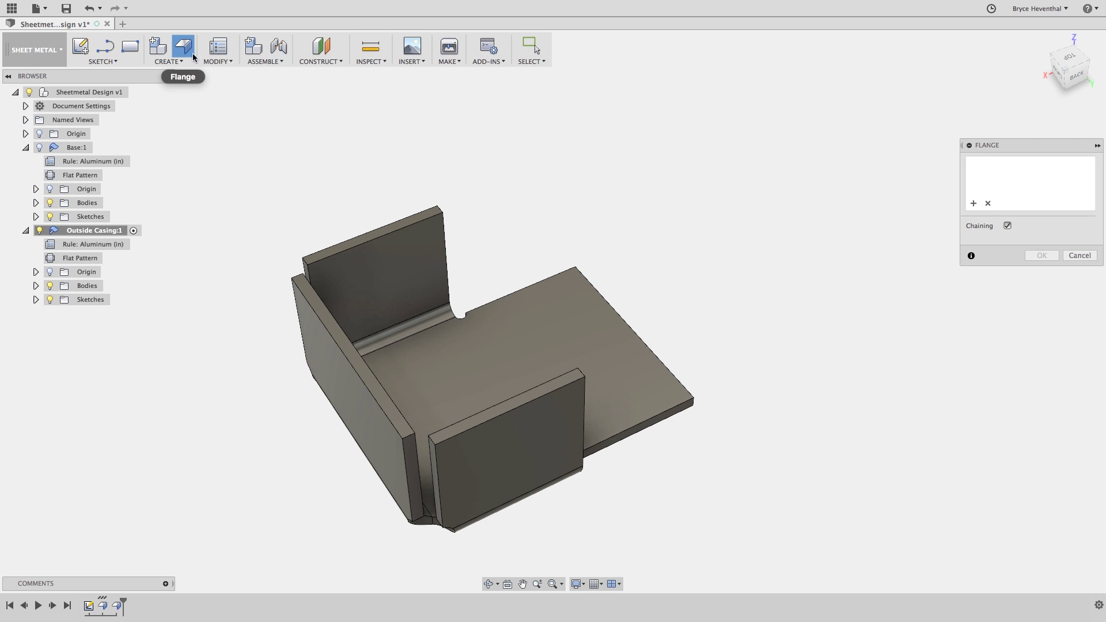
pyautogui.click(358, 246)
pyautogui.click(345, 335)
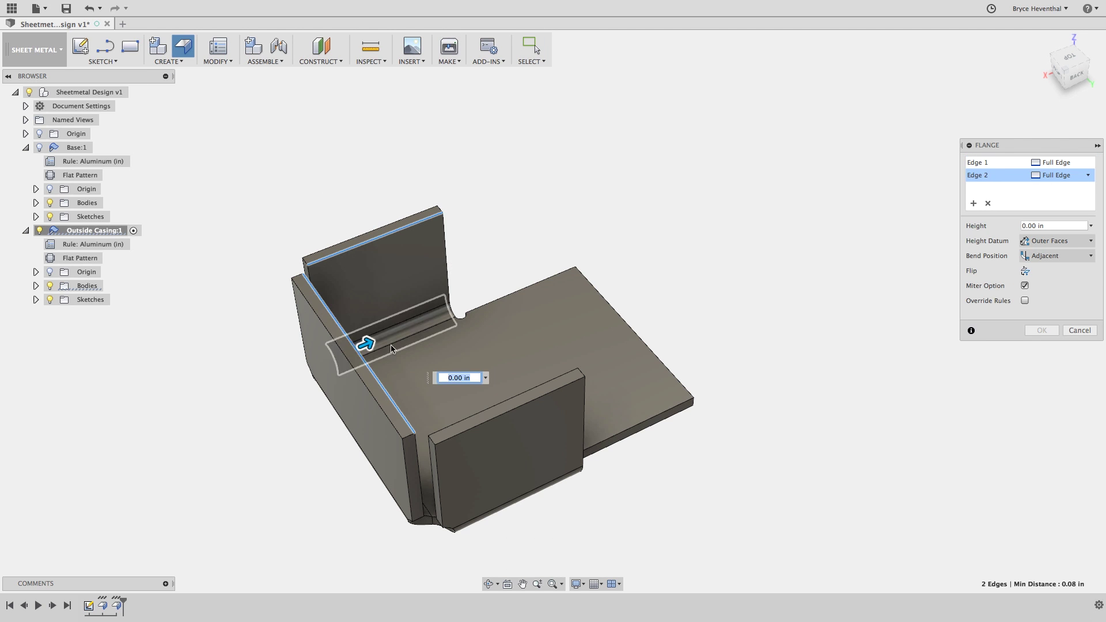
pyautogui.click(502, 403)
pyautogui.moveTo(496, 390); pyautogui.dragTo(450, 357)
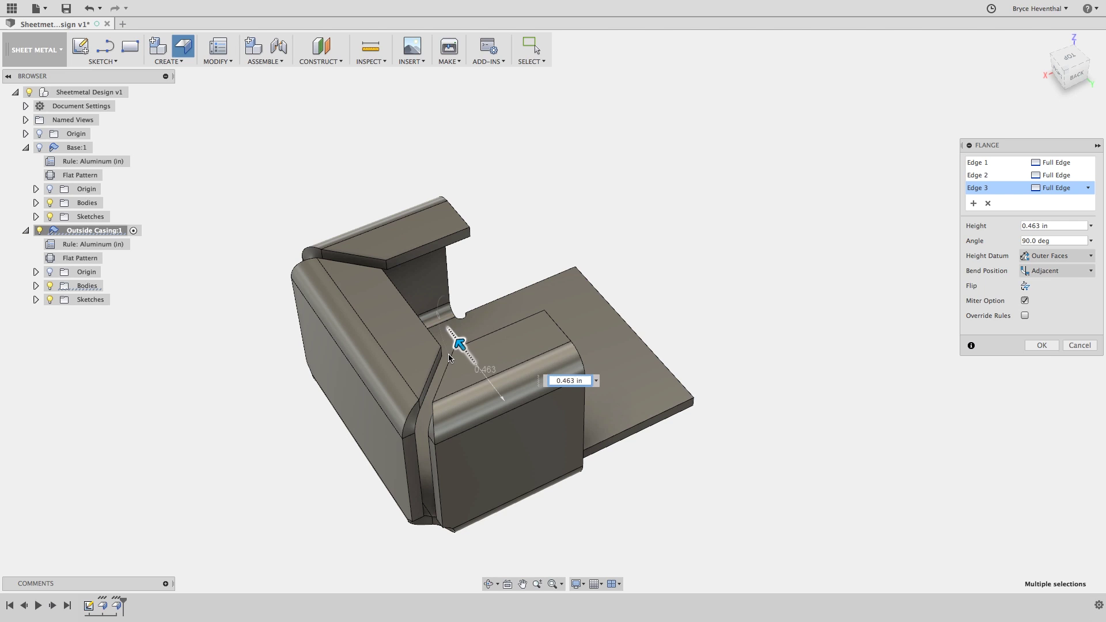
pyautogui.click(1025, 301)
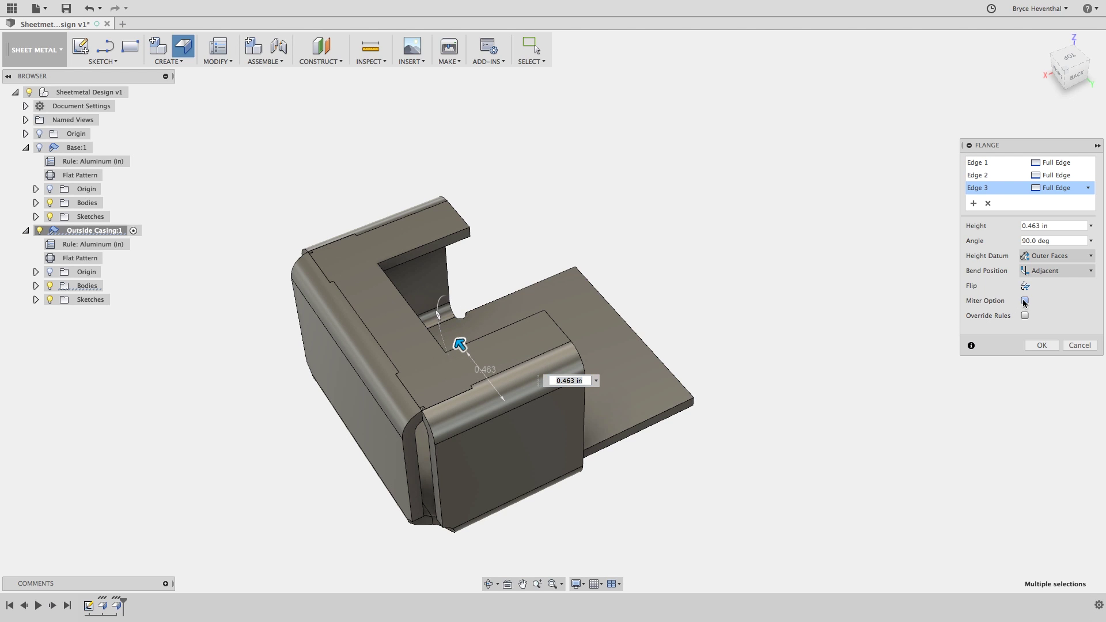
pyautogui.click(1025, 301)
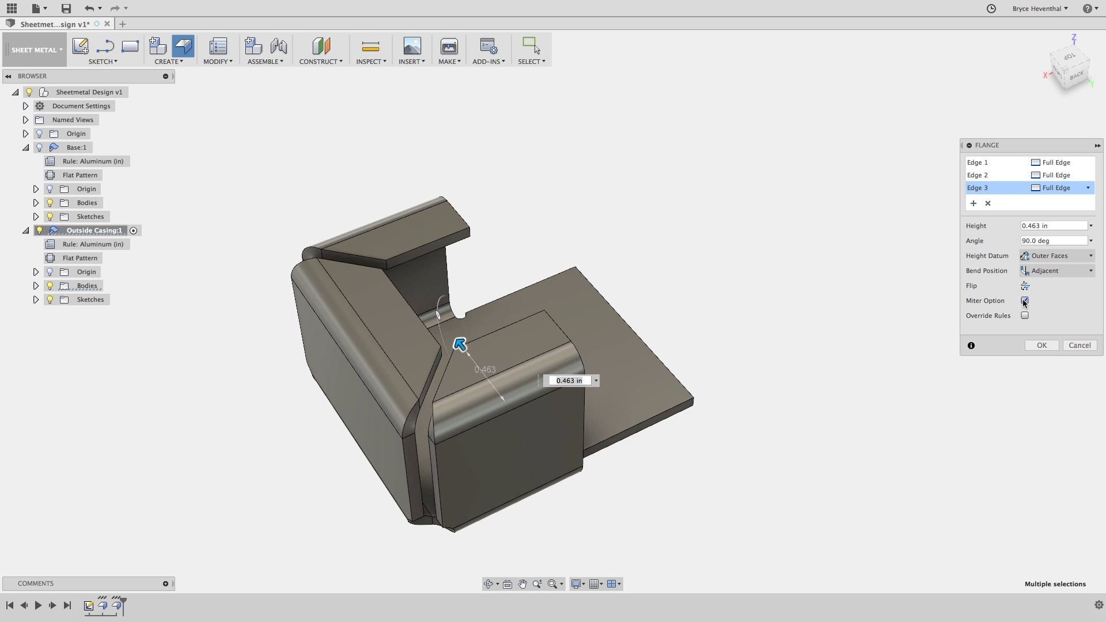
pyautogui.click(1060, 226)
pyautogui.press('Return')
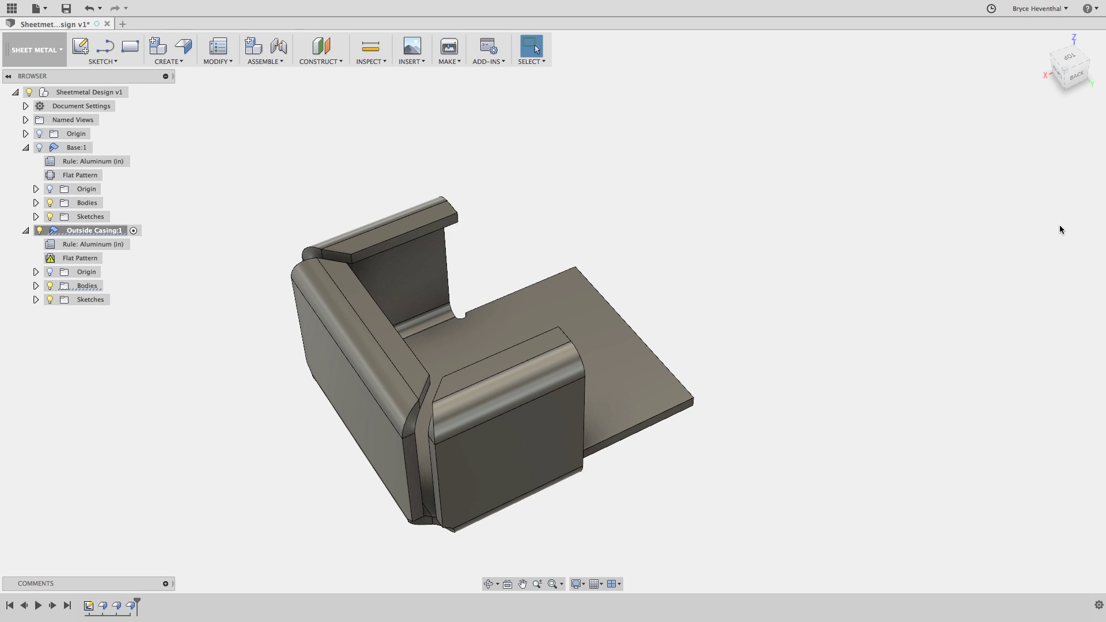
# Refresh the Outside Casing flat pattern, exit it, and make Base:1 visible again
pyautogui.click(106, 258)
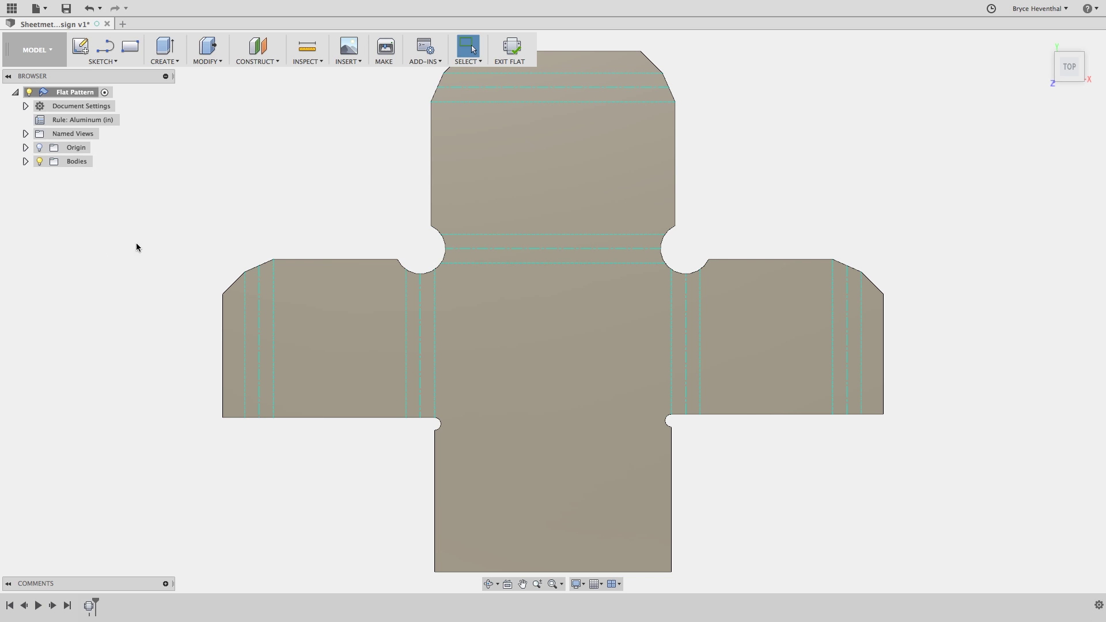
pyautogui.click(510, 53)
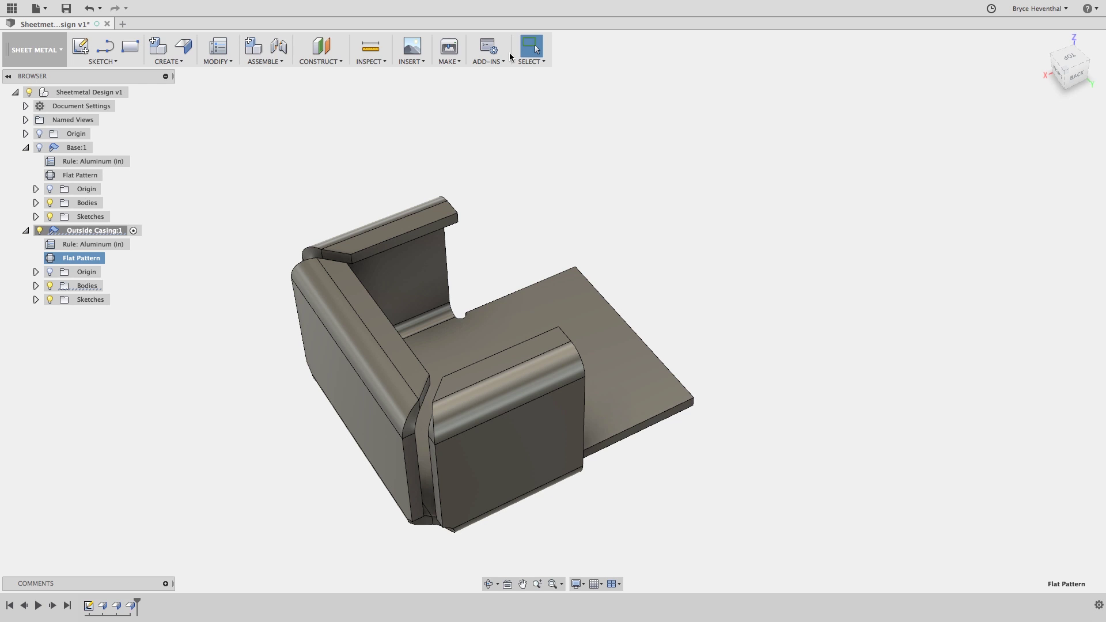
pyautogui.click(39, 148)
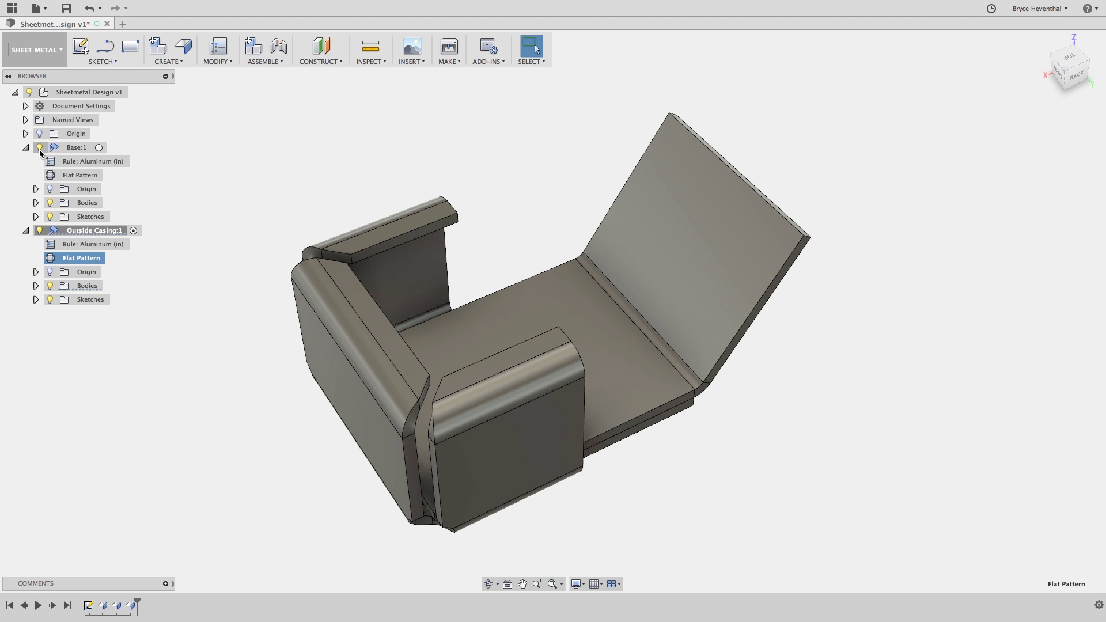